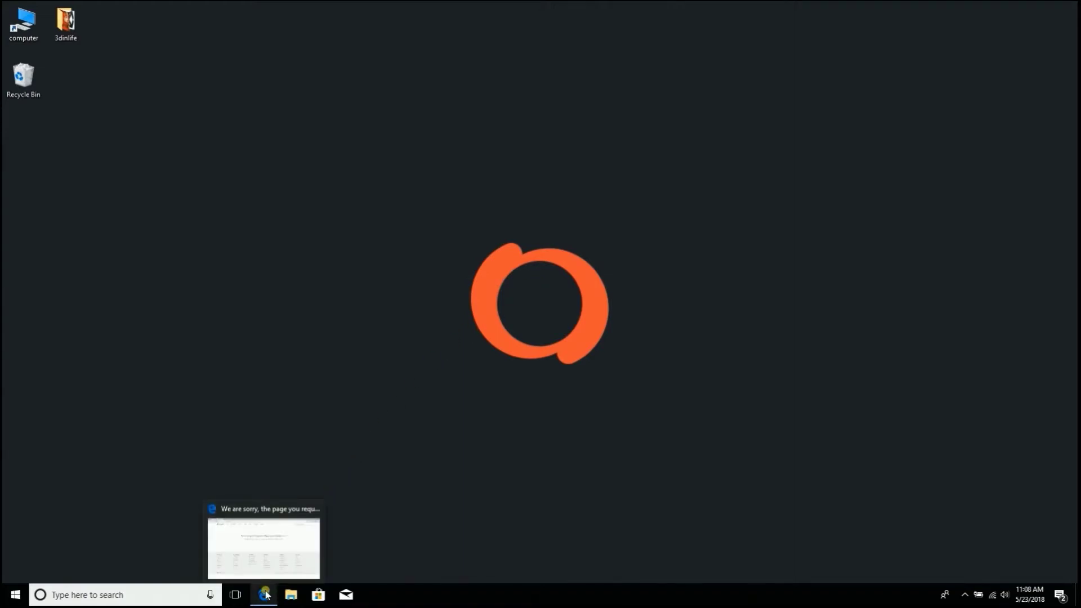
Switch to Microsoft Edge and go to the website en.3dinlife.com.
click(266, 574)
click(313, 35)
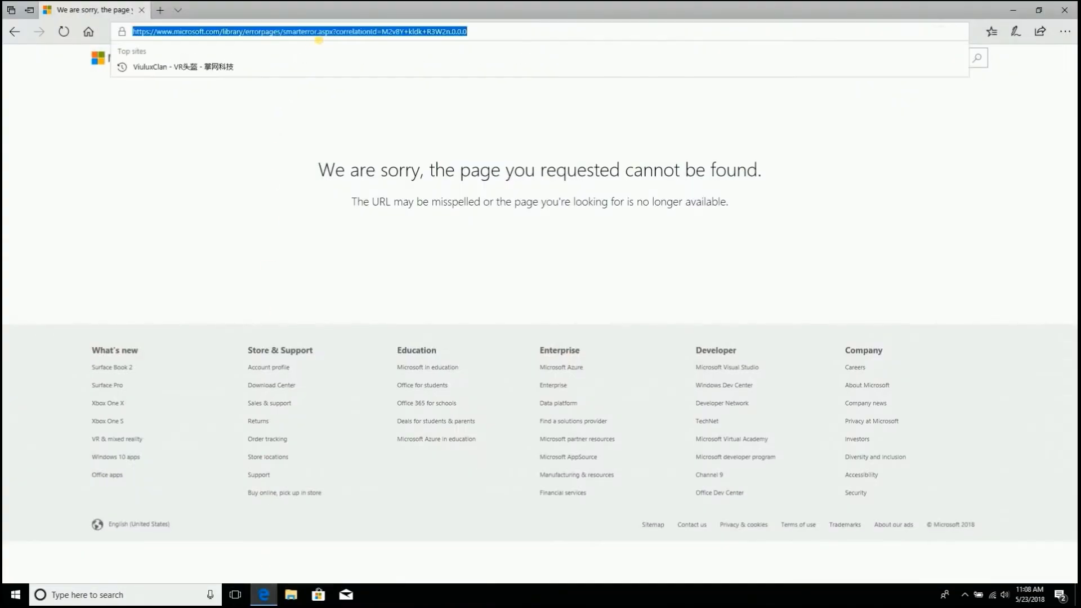
text(EN)
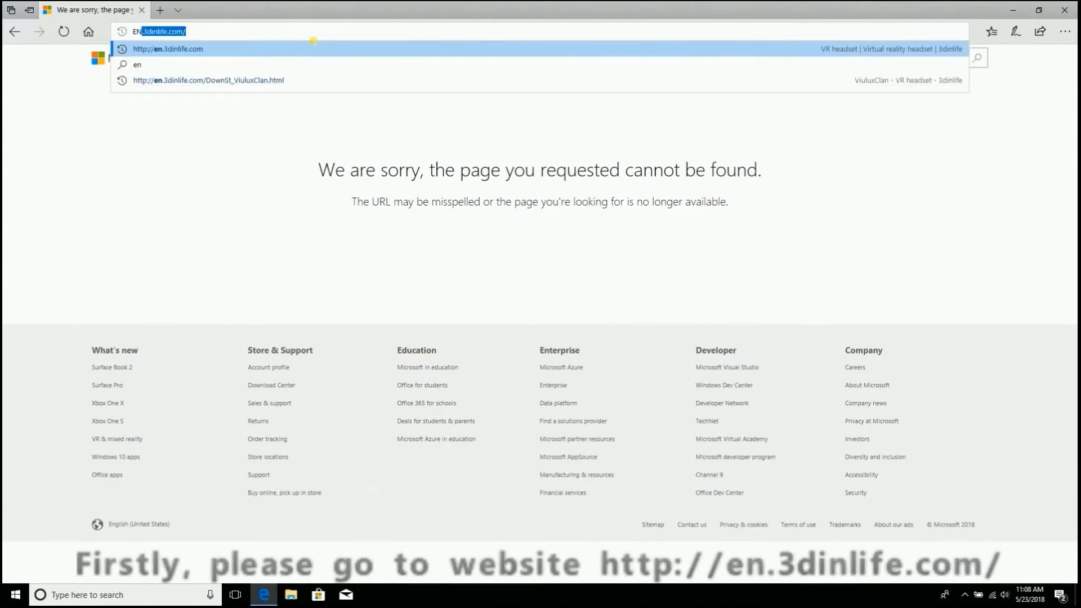
text(.3)
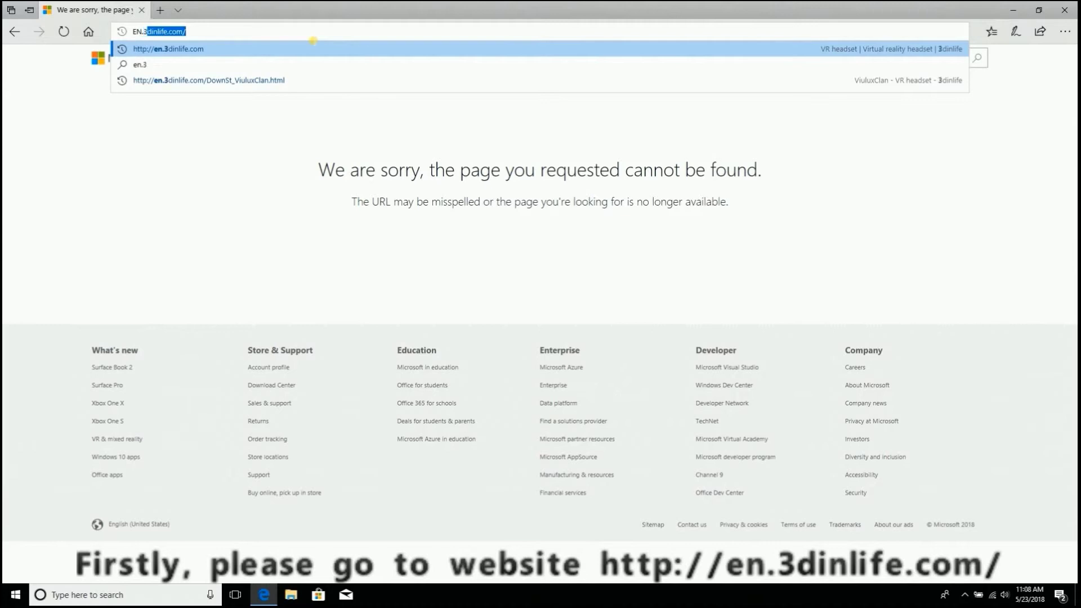
text(dinlifr)
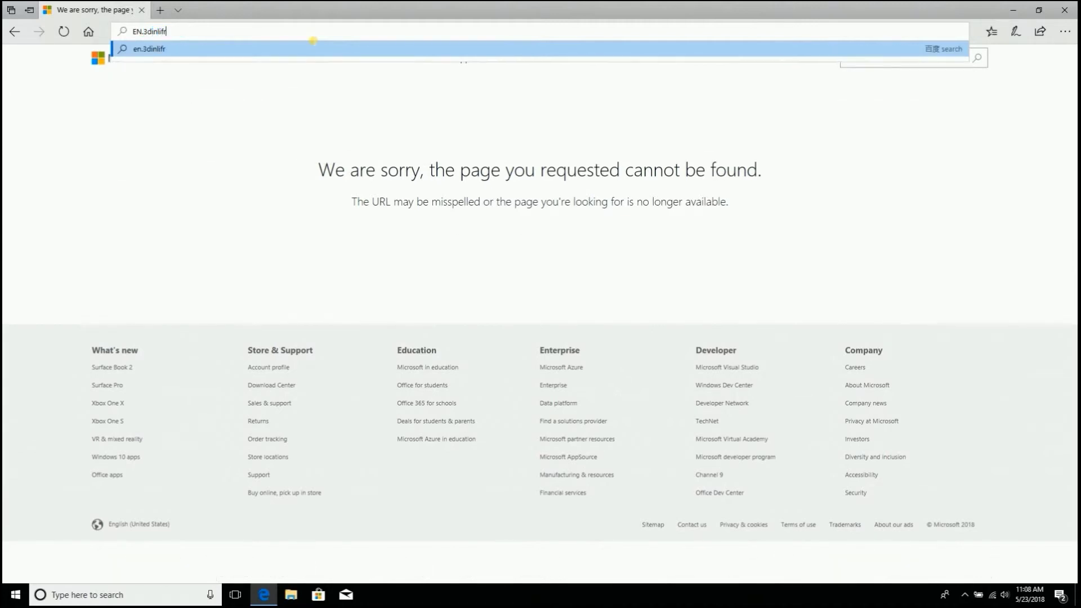
key(BackSpace)
text(e.com/)
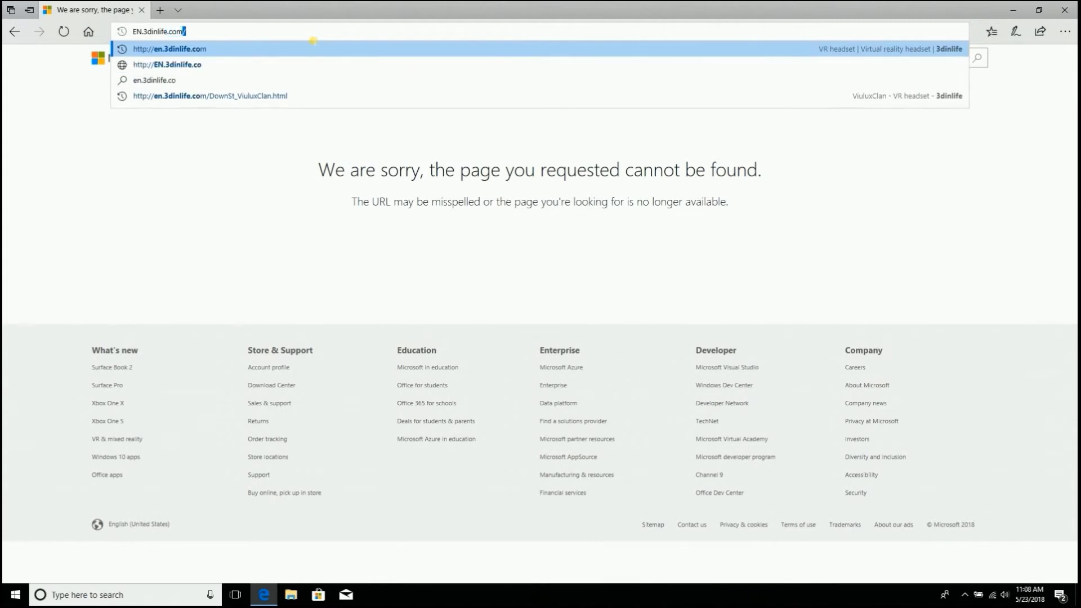
key(Return)
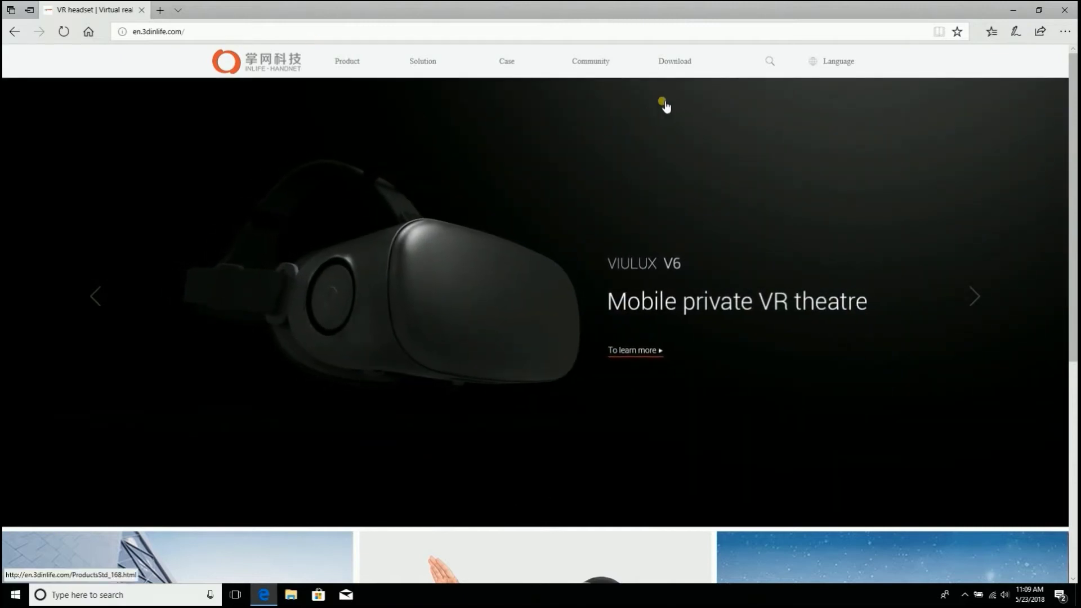
Open the site's ViuluxClan download page and save the Viulux Clan -English Version0515.rar package to the desktop.
mouse_move(680, 70)
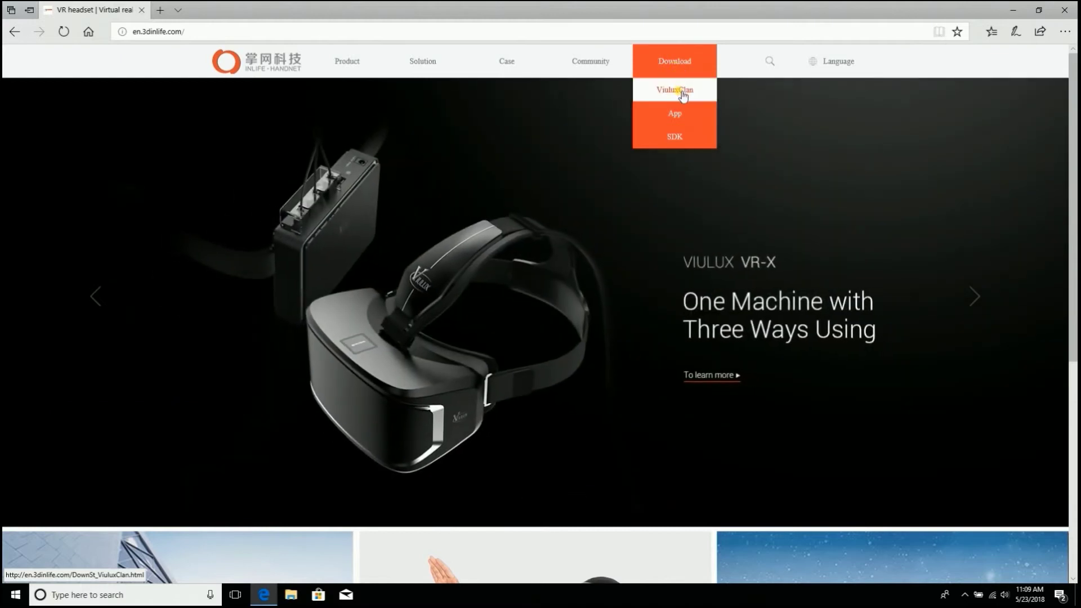
click(678, 90)
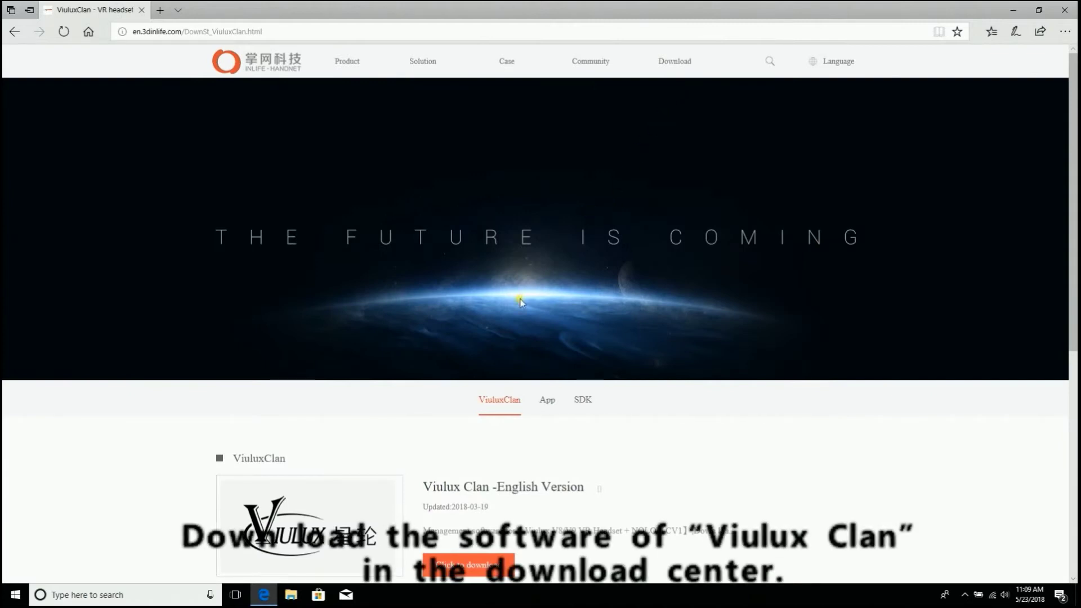
scroll(520, 302, down, 4)
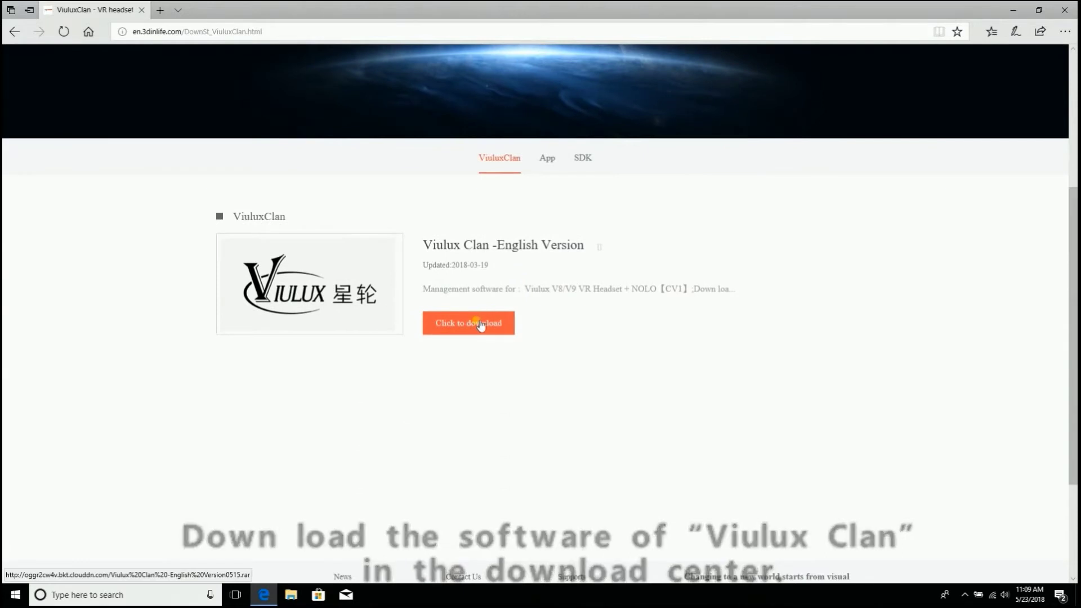
click(481, 325)
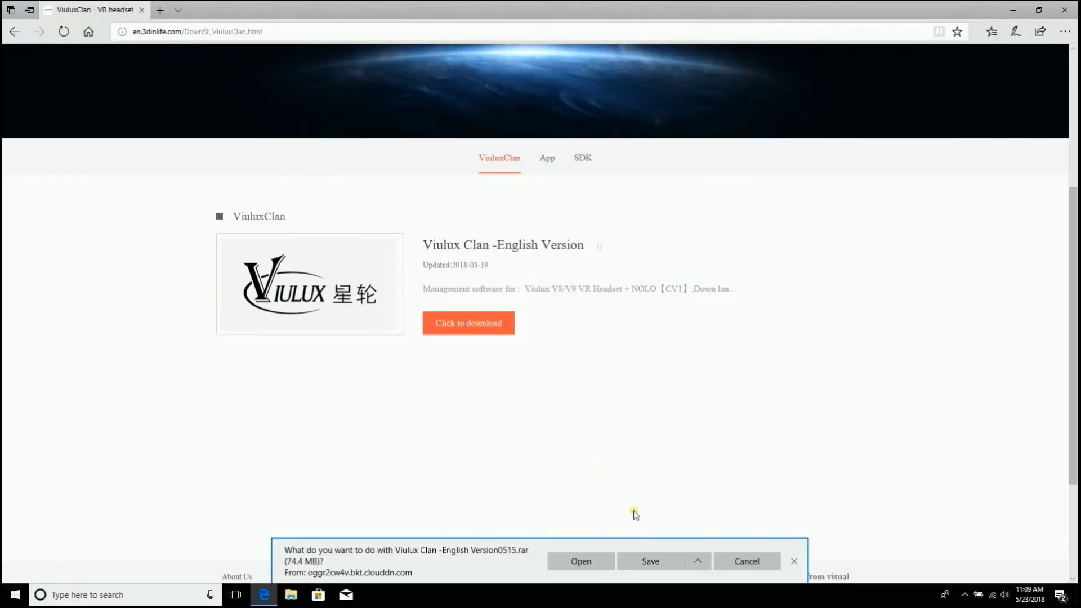
click(695, 562)
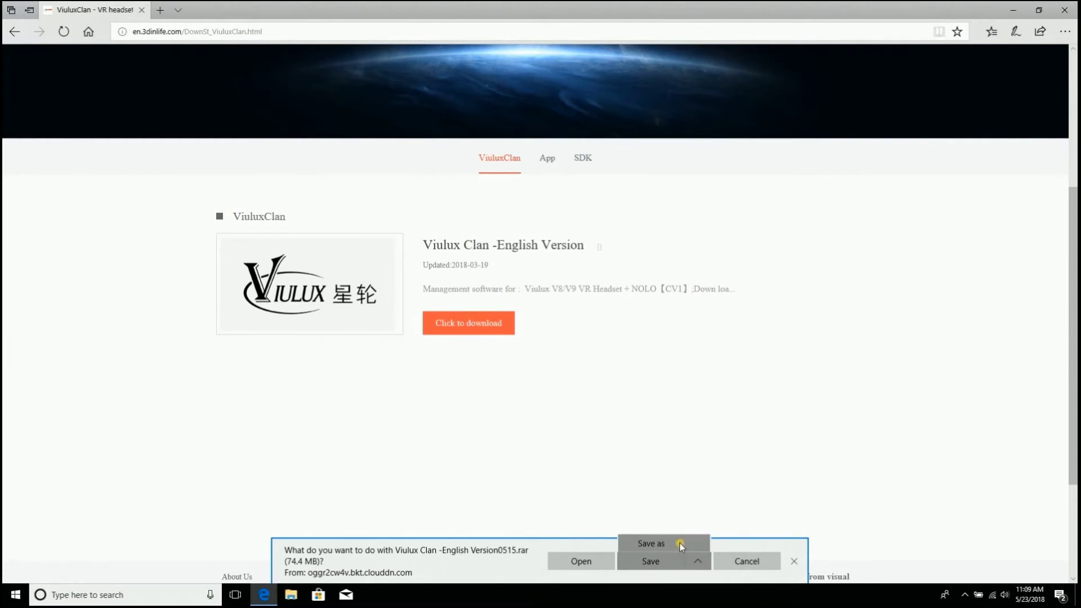
click(680, 542)
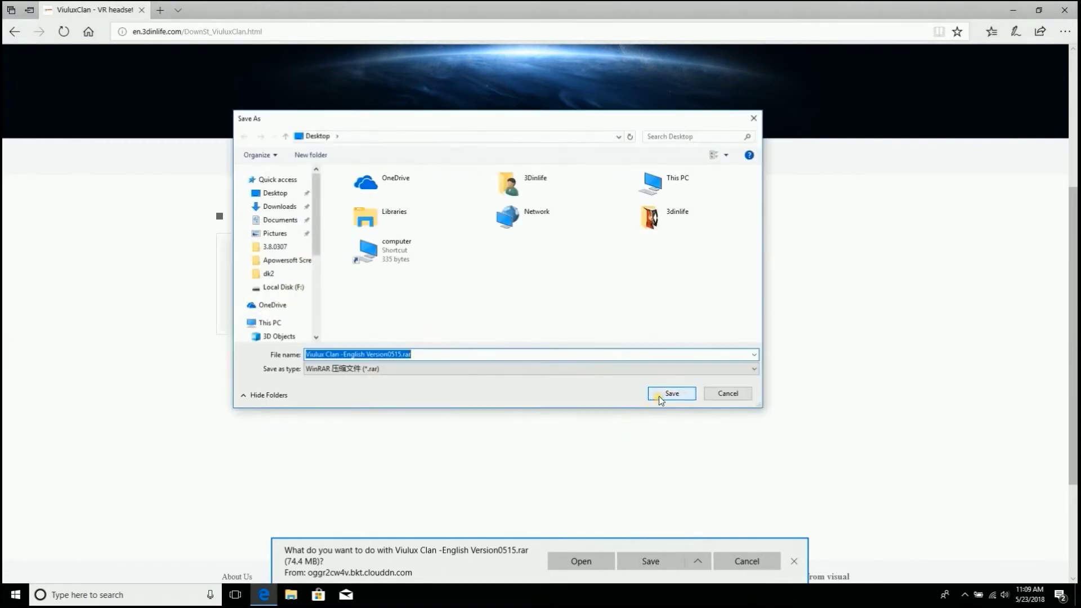
click(660, 396)
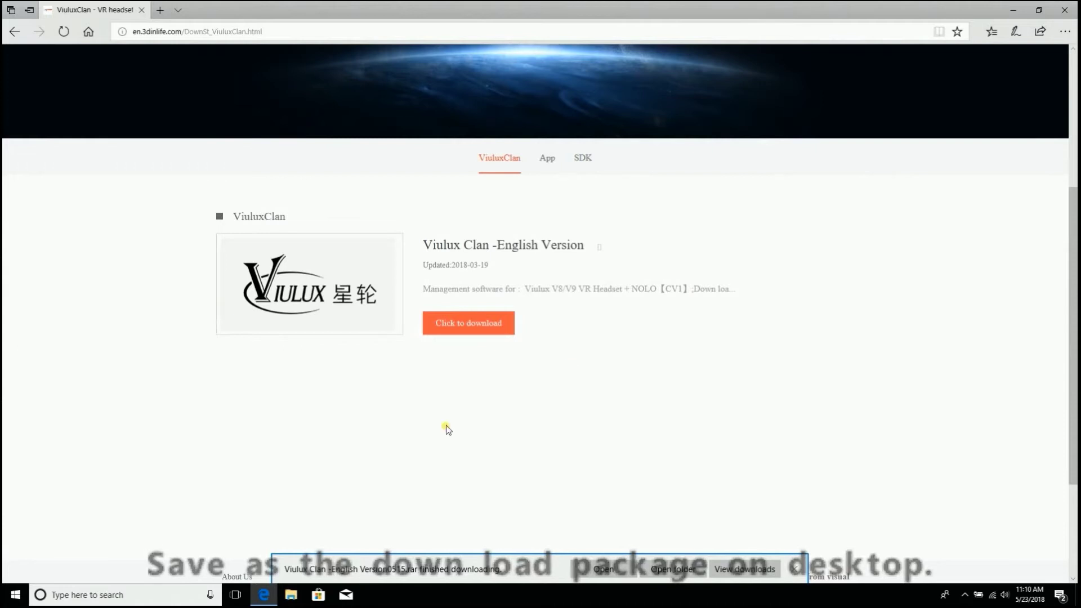
Open the downloaded Viulux Clan archive from the desktop in WinRAR and extract it to its own desktop folder, closing WinRAR when done.
click(264, 595)
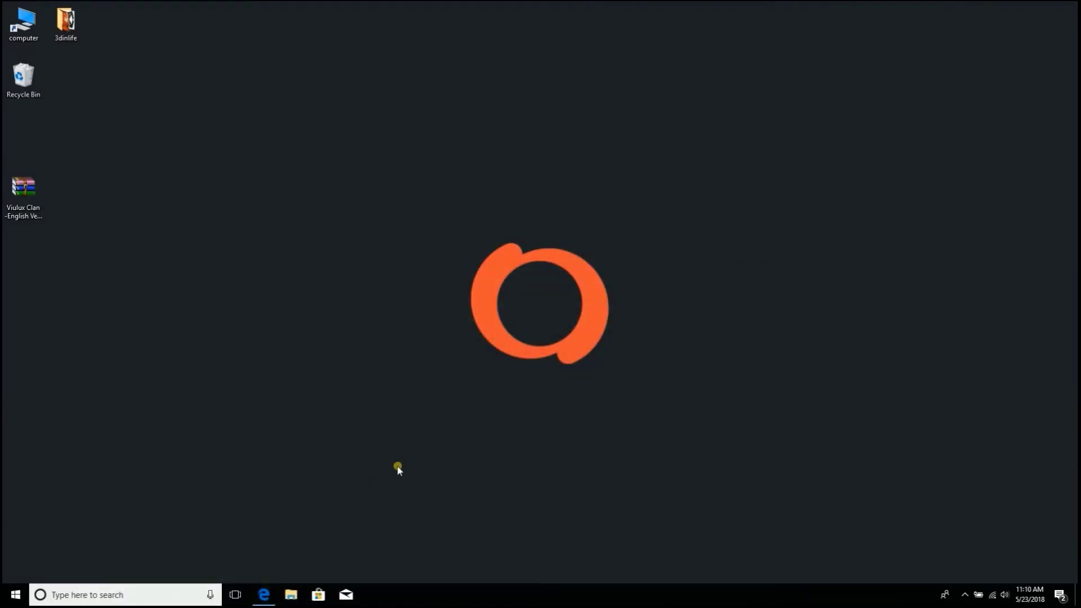
click(31, 191)
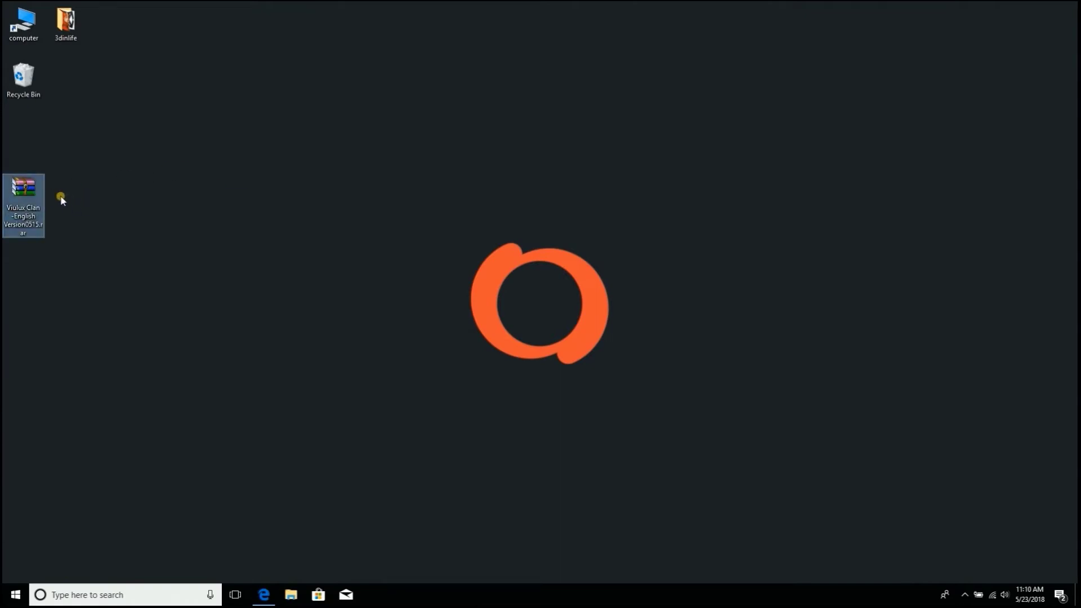
right_click(31, 191)
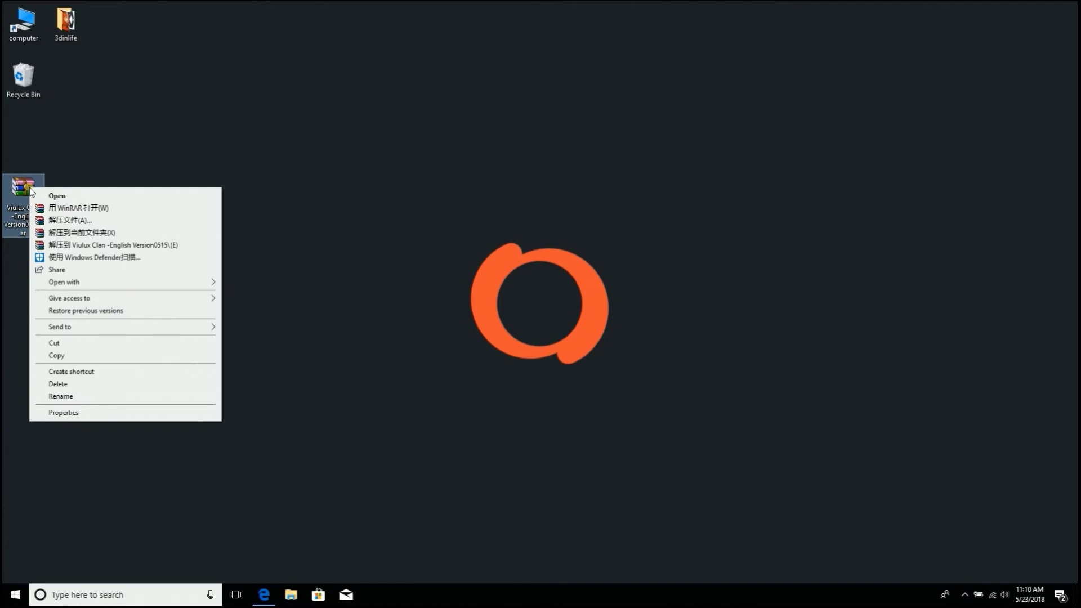
click(75, 155)
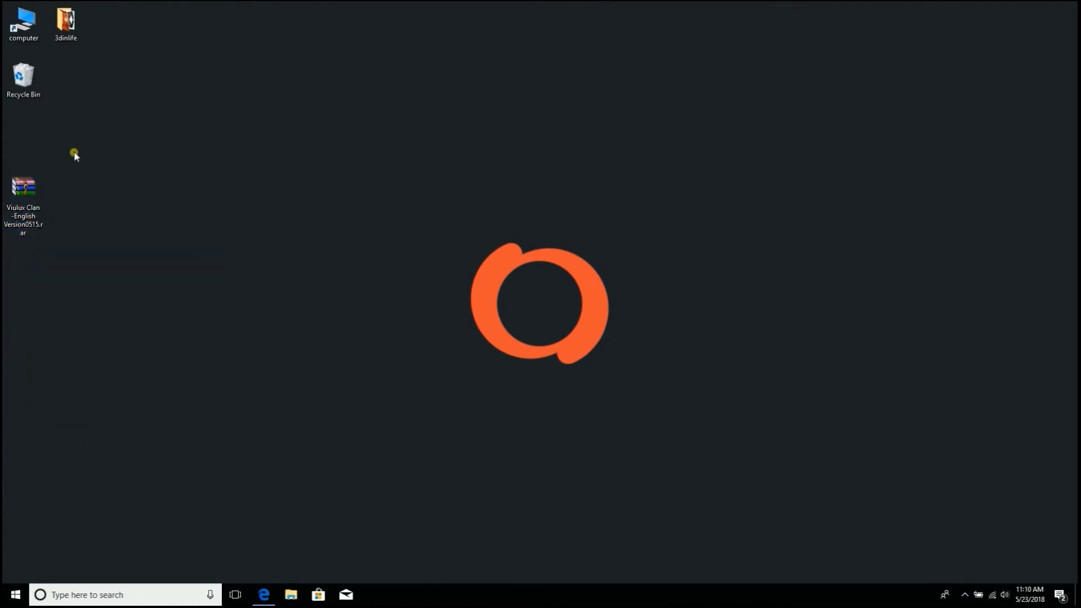
double_click(31, 190)
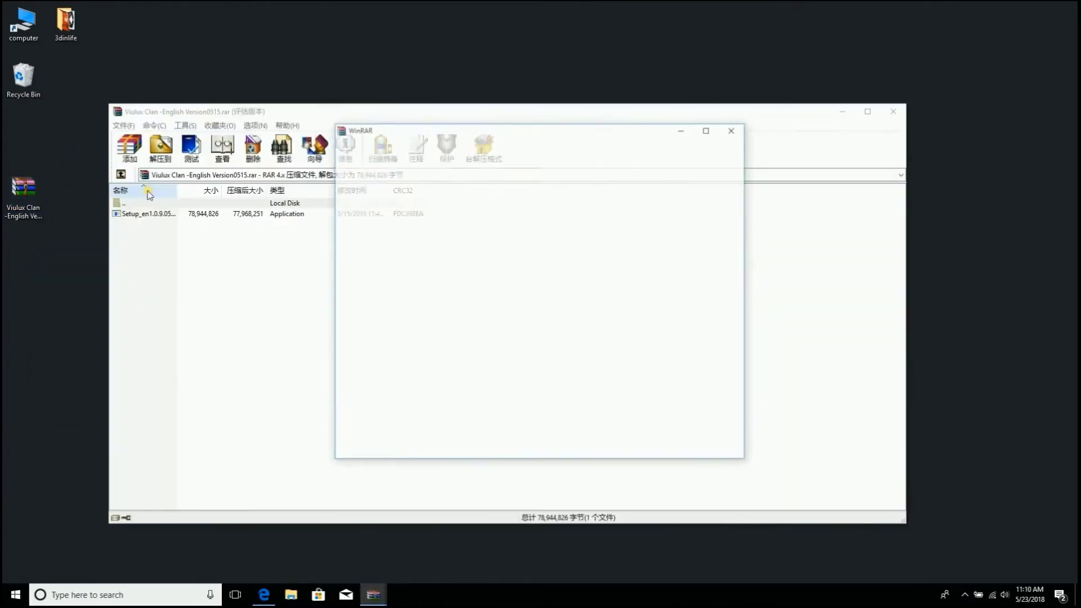
click(162, 200)
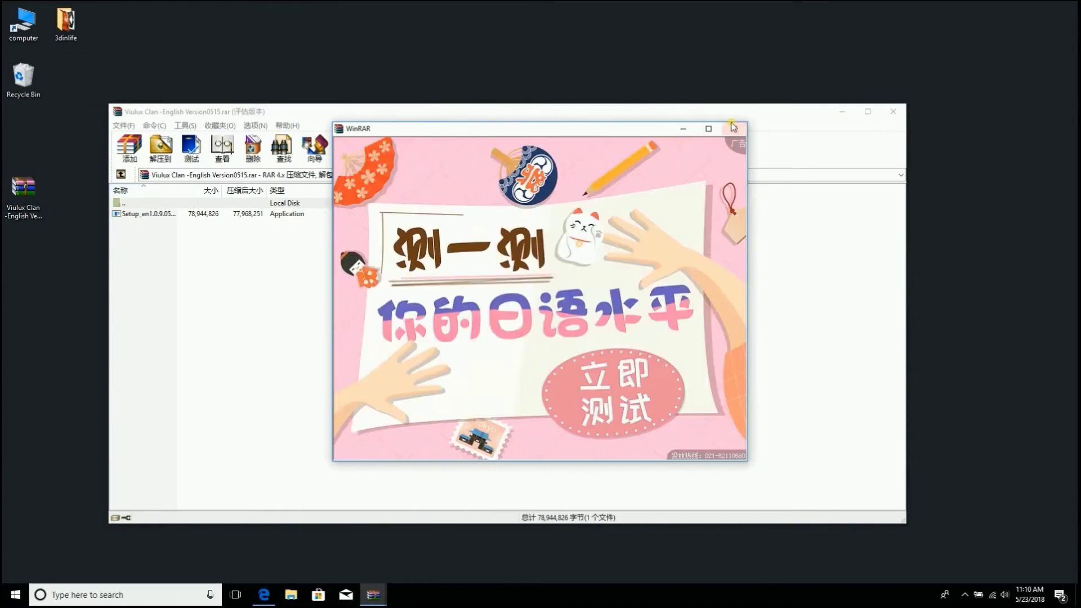
click(721, 130)
click(160, 148)
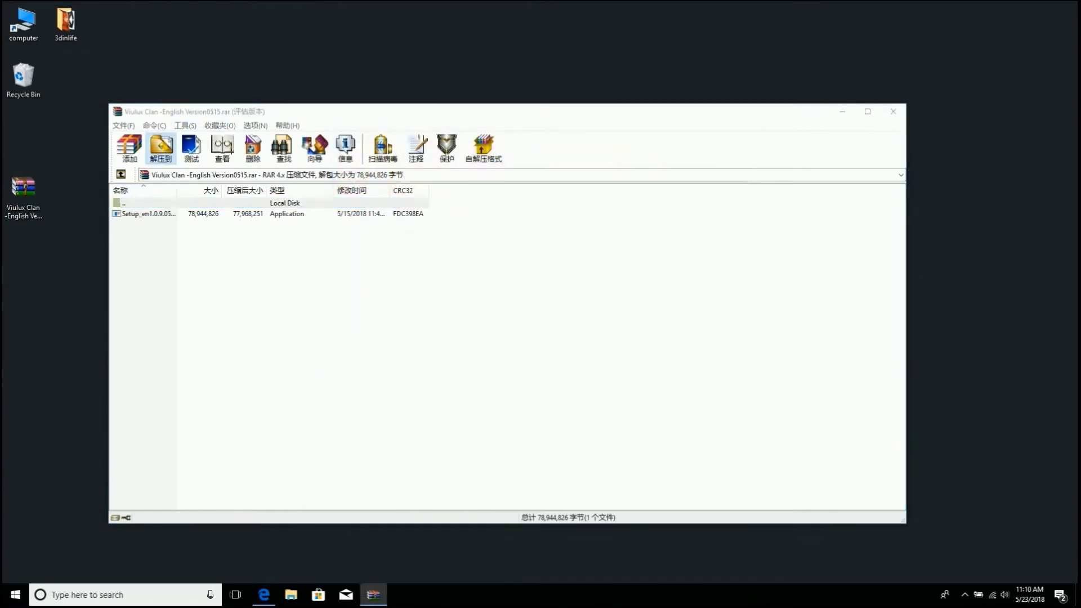
click(539, 428)
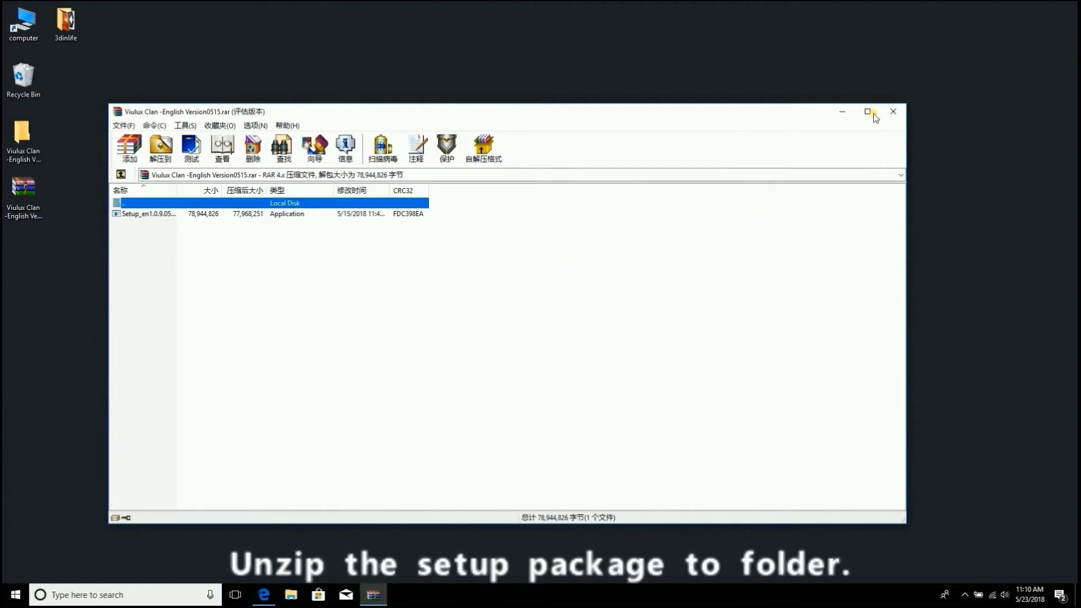
click(894, 112)
Run Setup_en1.0.9.0515(1).exe from the extracted folder as administrator and install Viulux Clan, accepting the restart notice.
double_click(21, 139)
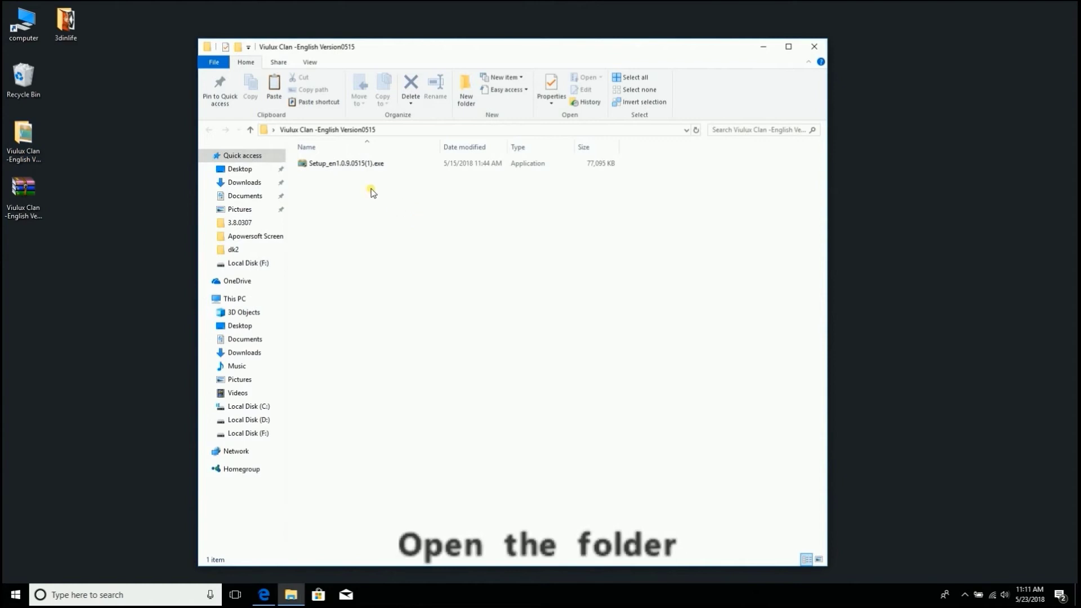
click(354, 166)
right_click(353, 168)
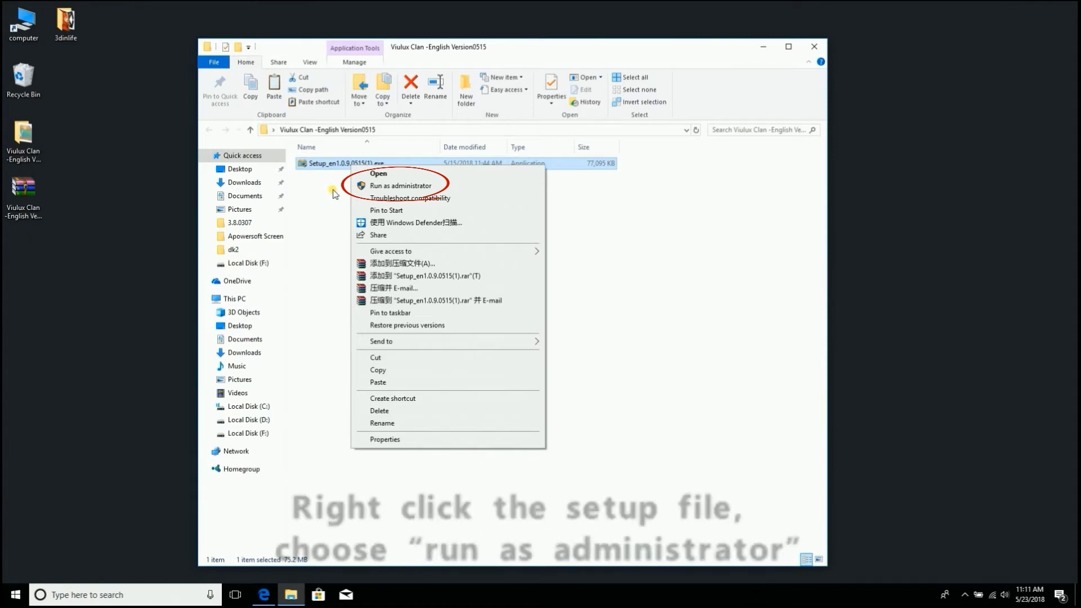
click(386, 190)
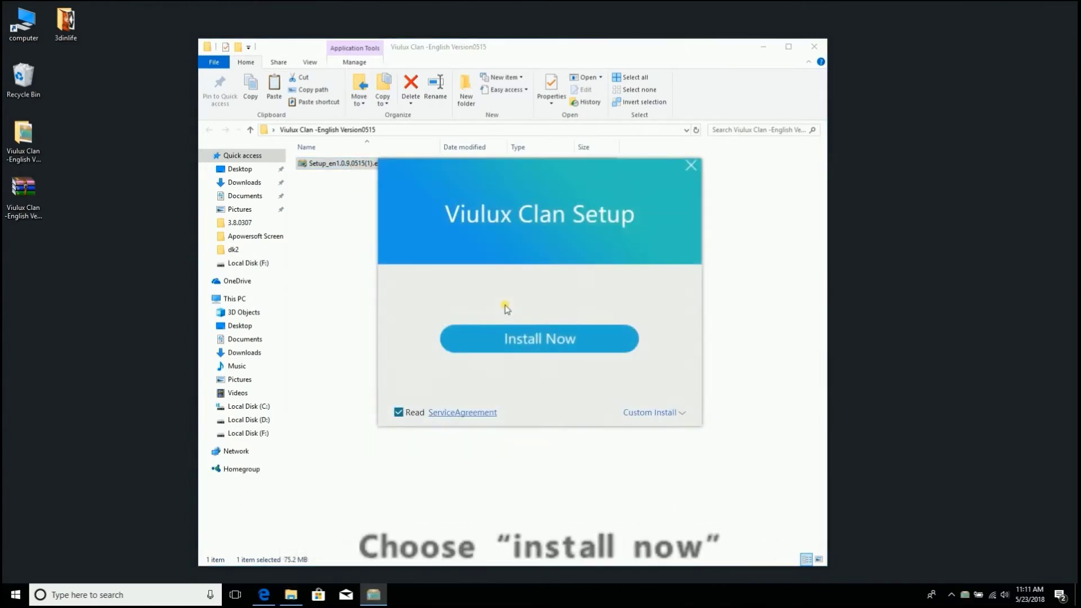
click(542, 345)
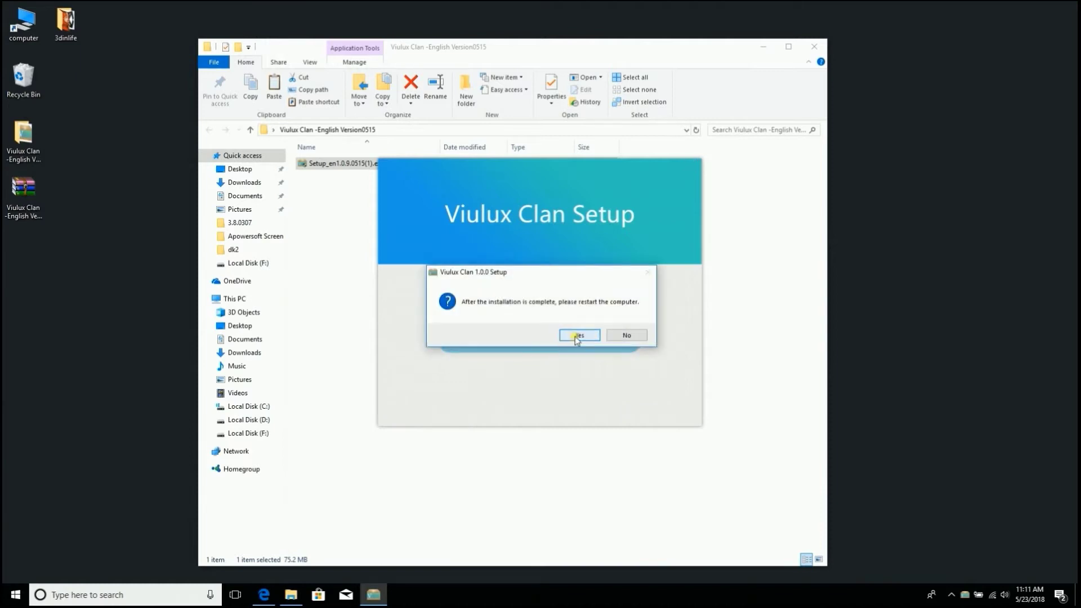
click(578, 336)
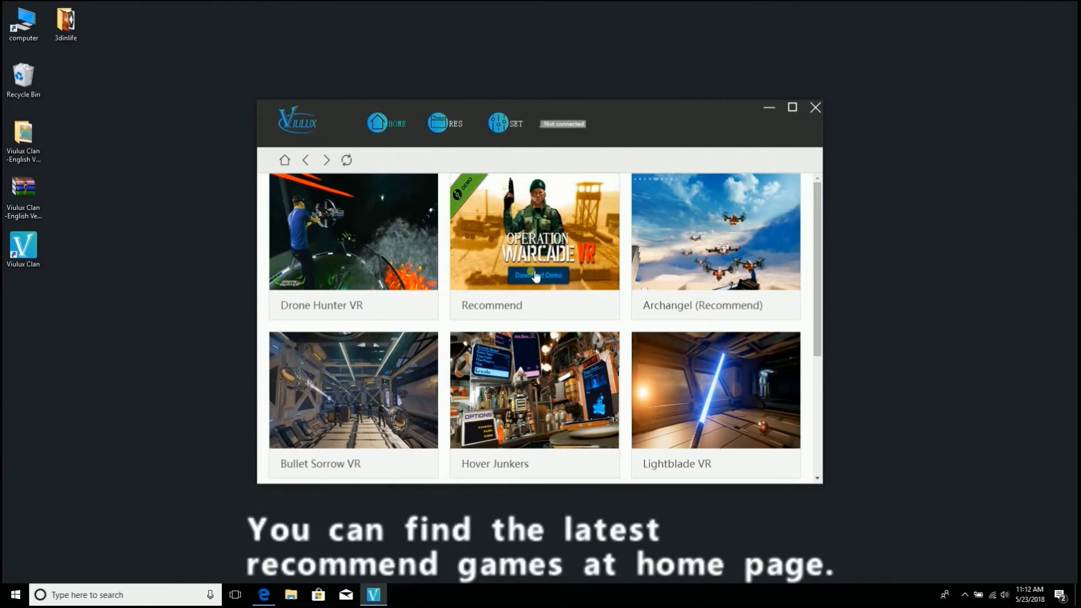
Examine the local video list, the file picker for adding local videos and the settings page in Viulux Clan.
click(449, 125)
scroll(542, 260, down, 2)
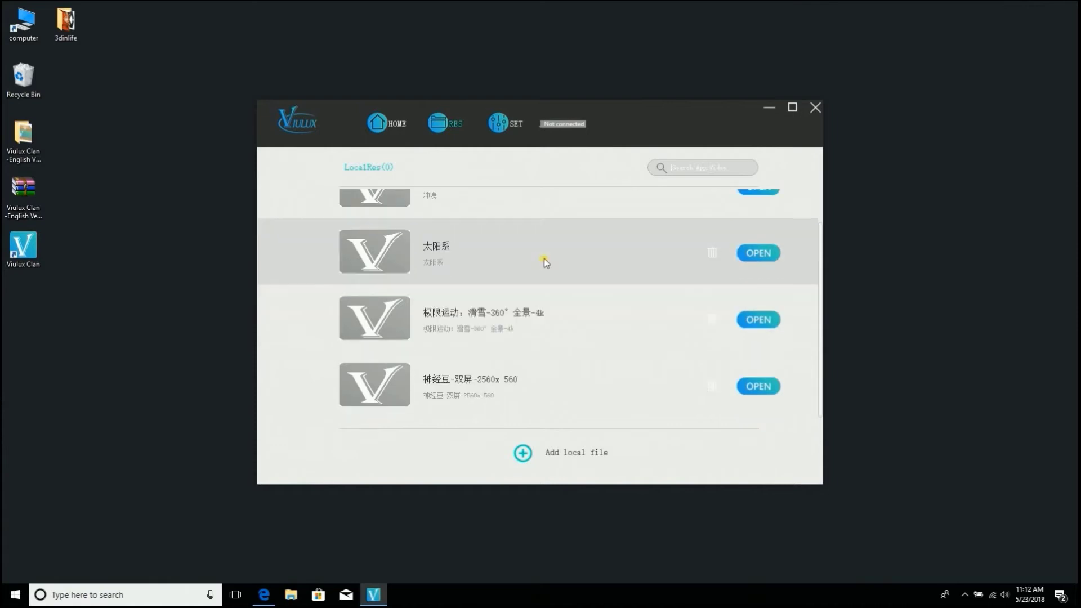
click(522, 456)
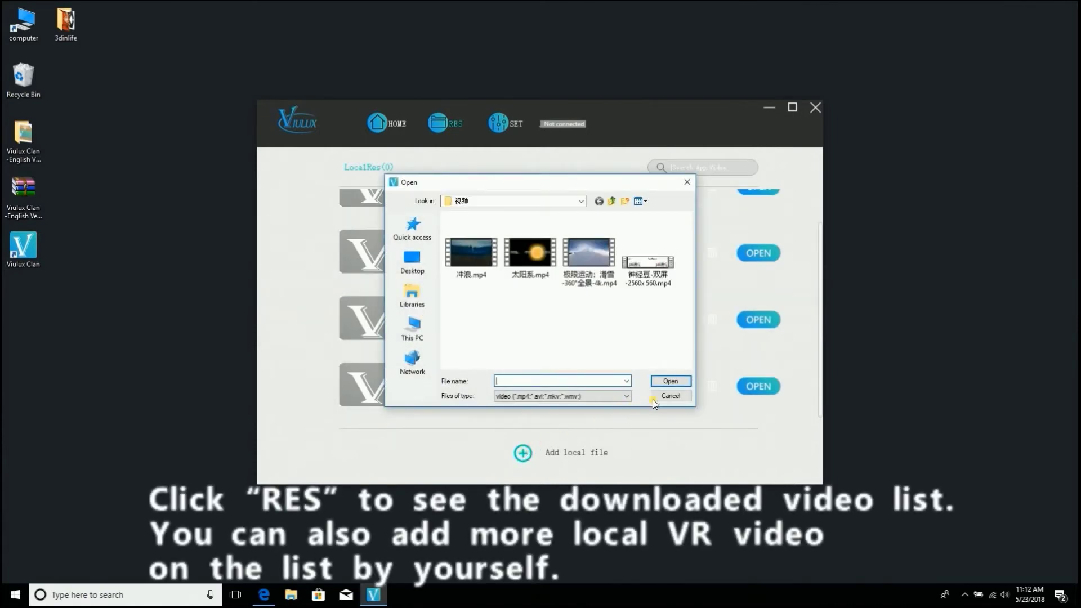
click(684, 395)
click(517, 129)
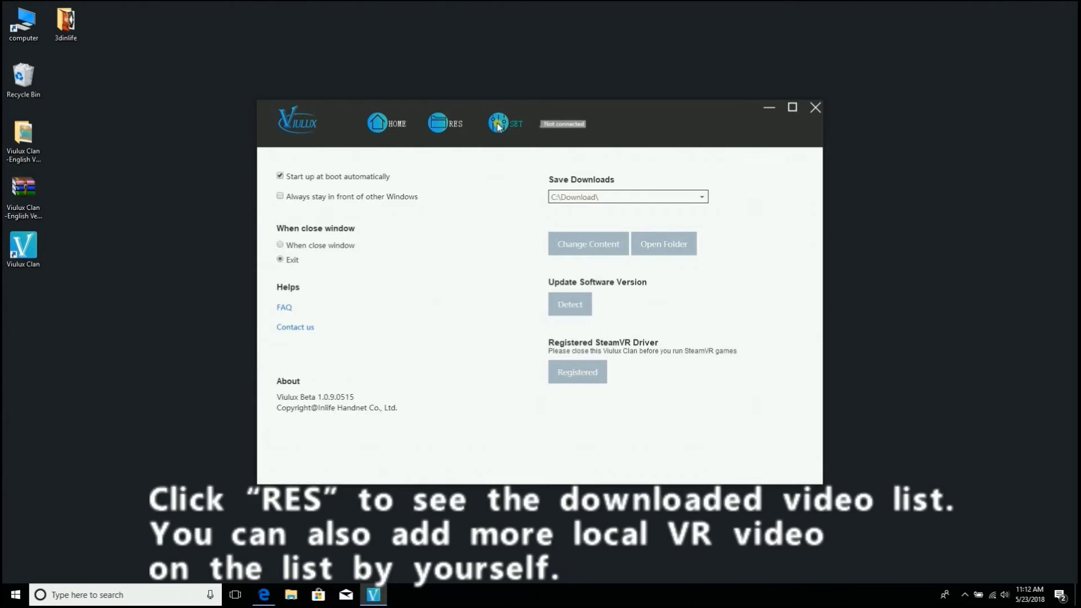
click(454, 121)
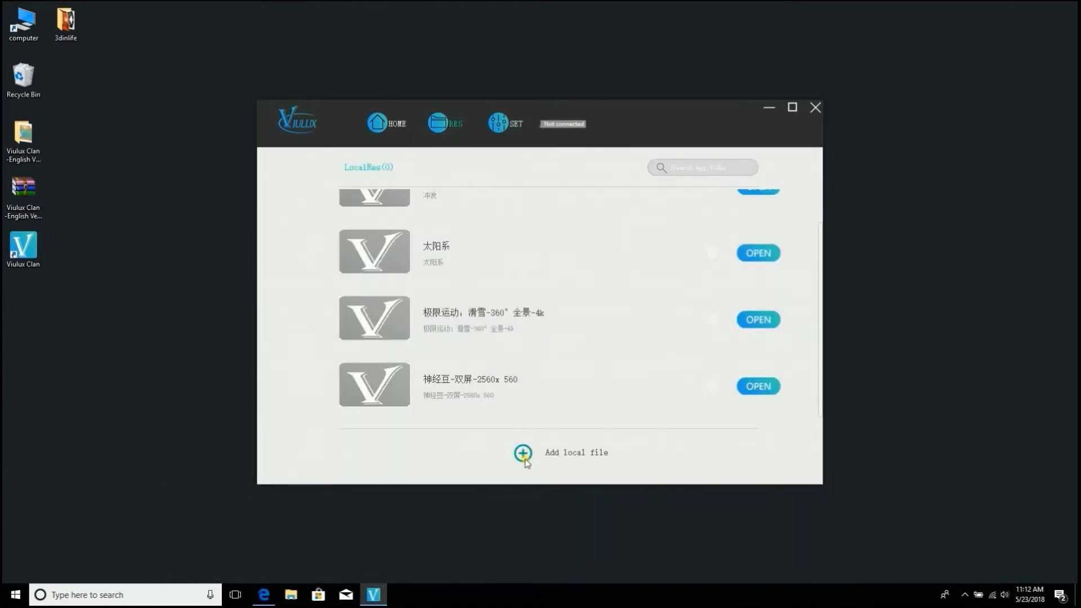
click(504, 126)
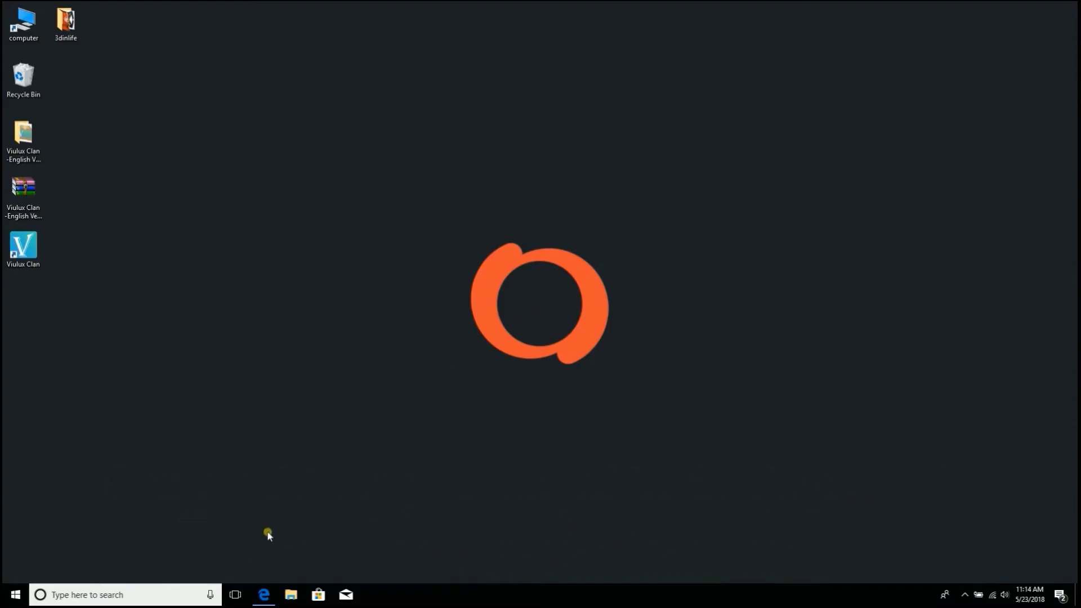
Switch to the Microsoft Edge window and replace the current page address with store.steampowered.com to open the Steam store.
click(266, 595)
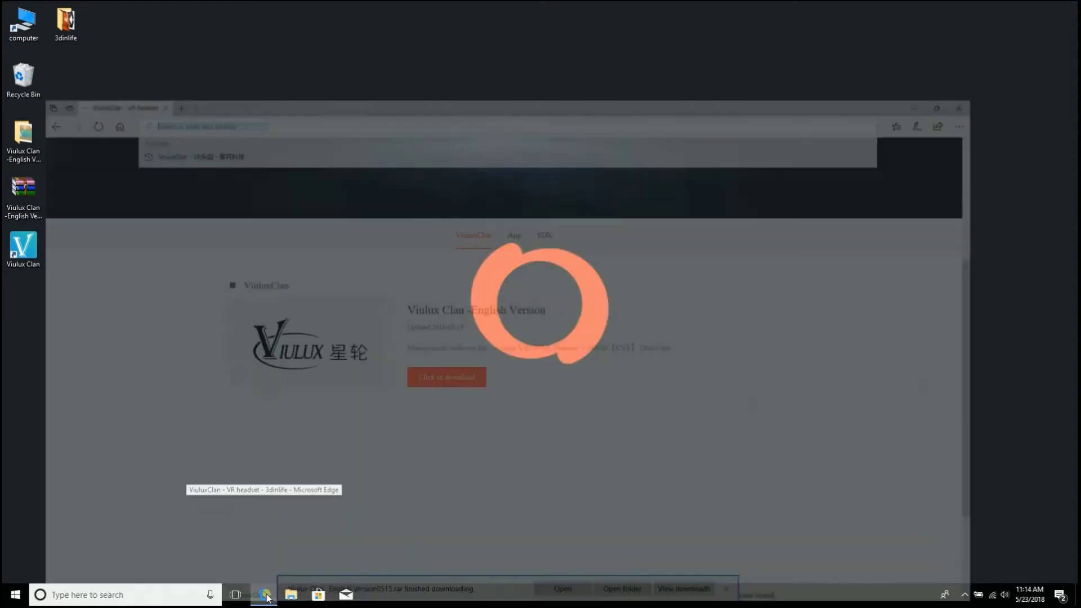
click(326, 37)
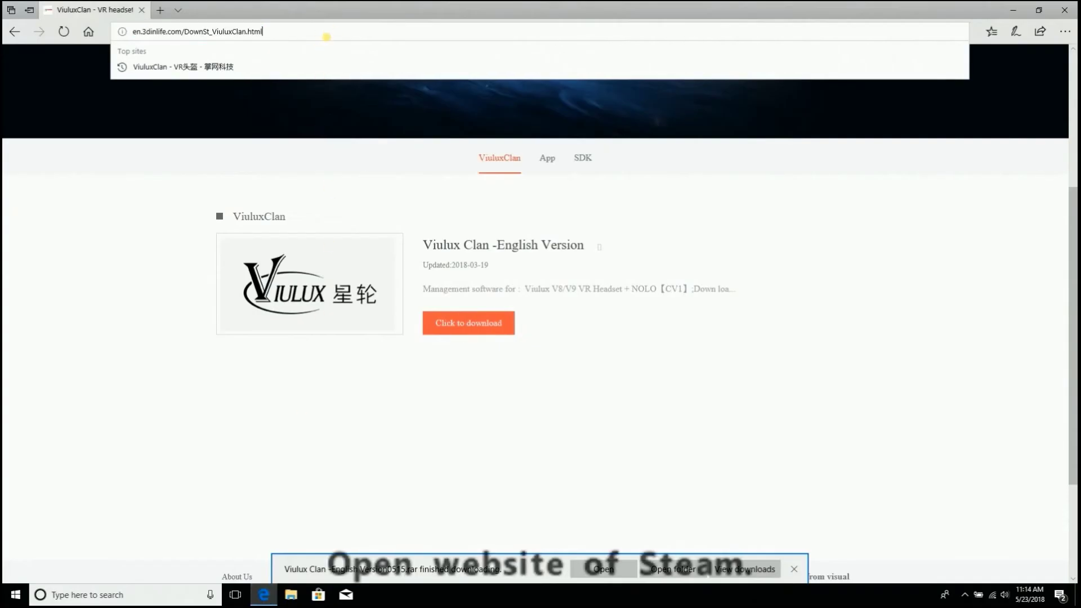
key(BackSpace)
key(BackSpace)
key(BackSpace)
key(BackSpace)
key(BackSpace)
key(BackSpace)
key(BackSpace)
key(BackSpace)
key(BackSpace)
key(BackSpace)
key(BackSpace)
key(BackSpace)
key(BackSpace)
key(BackSpace)
key(BackSpace)
key(BackSpace)
key(BackSpace)
key(BackSpace)
key(BackSpace)
key(BackSpace)
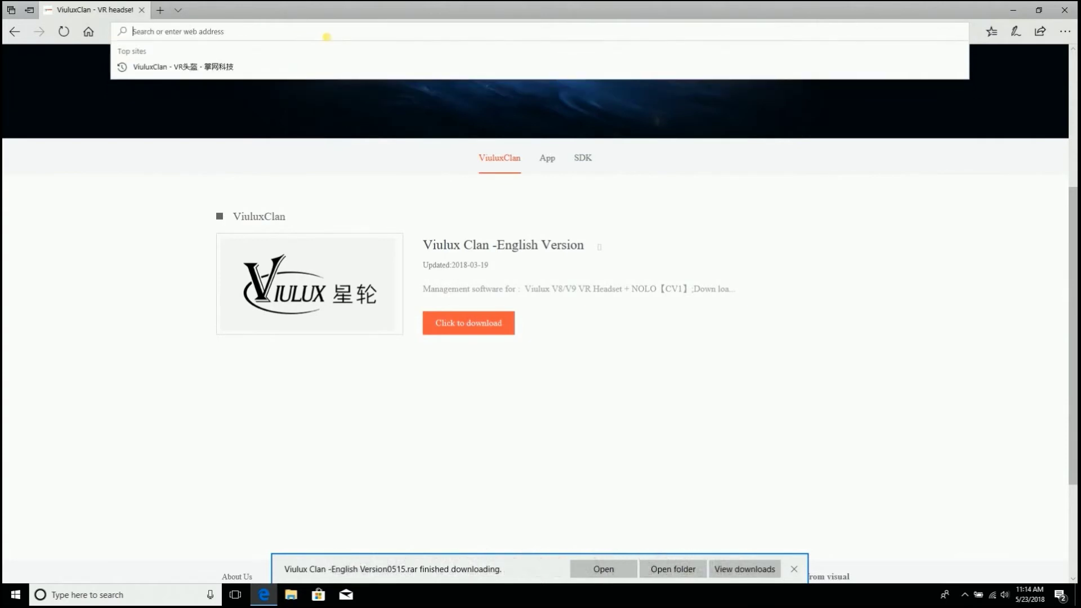
text(st)
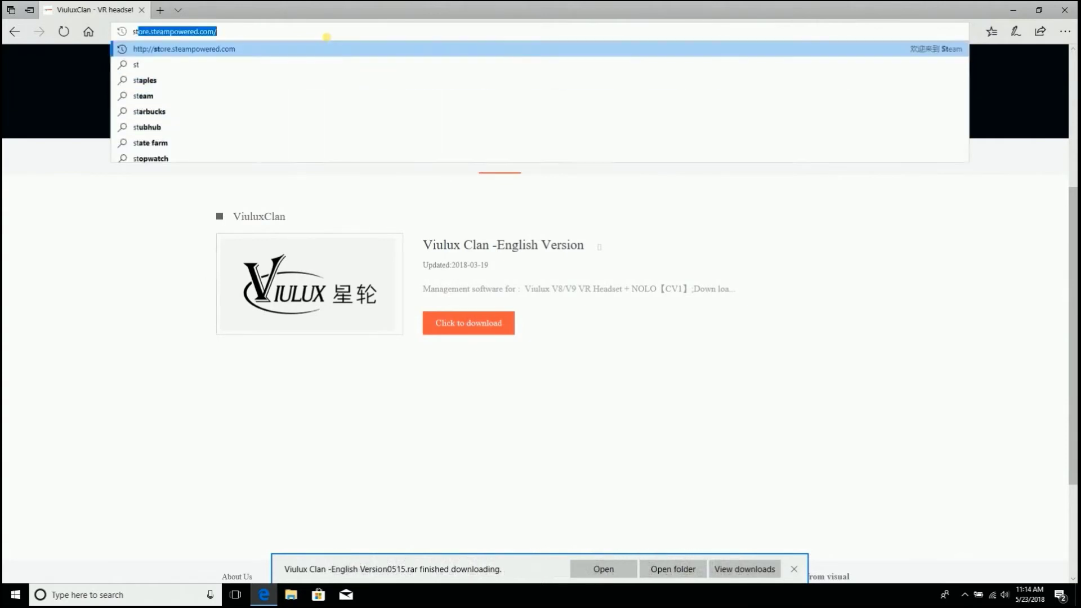
text(ore)
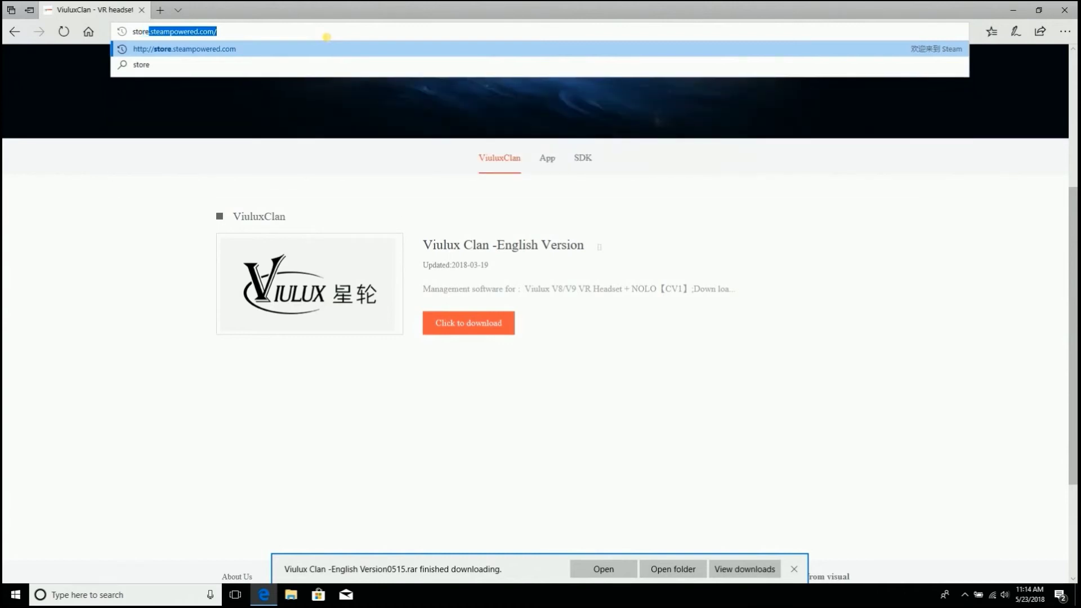
text(.ste)
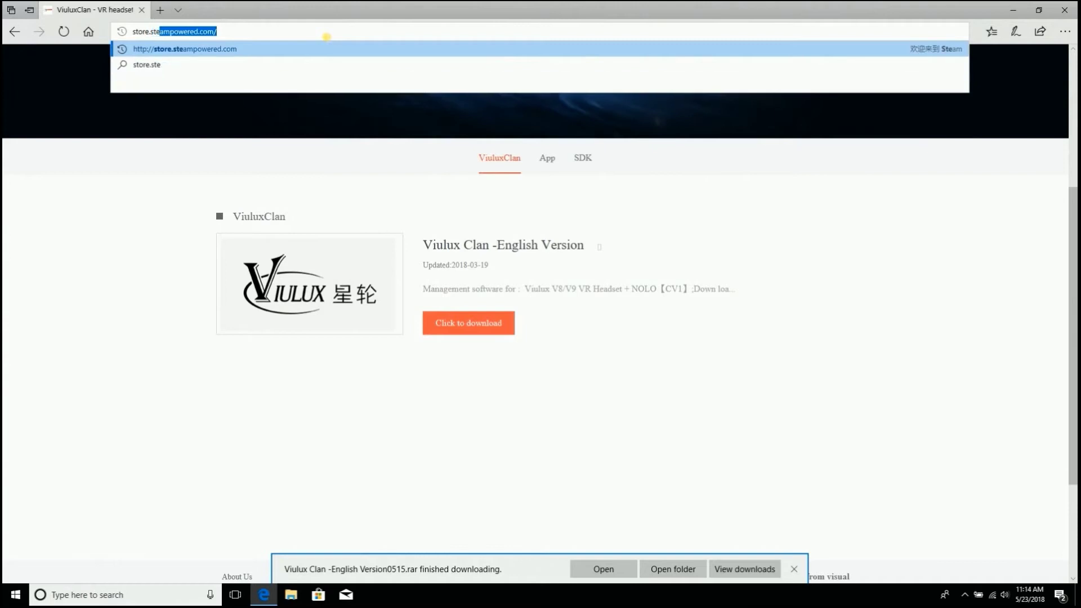
text(am)
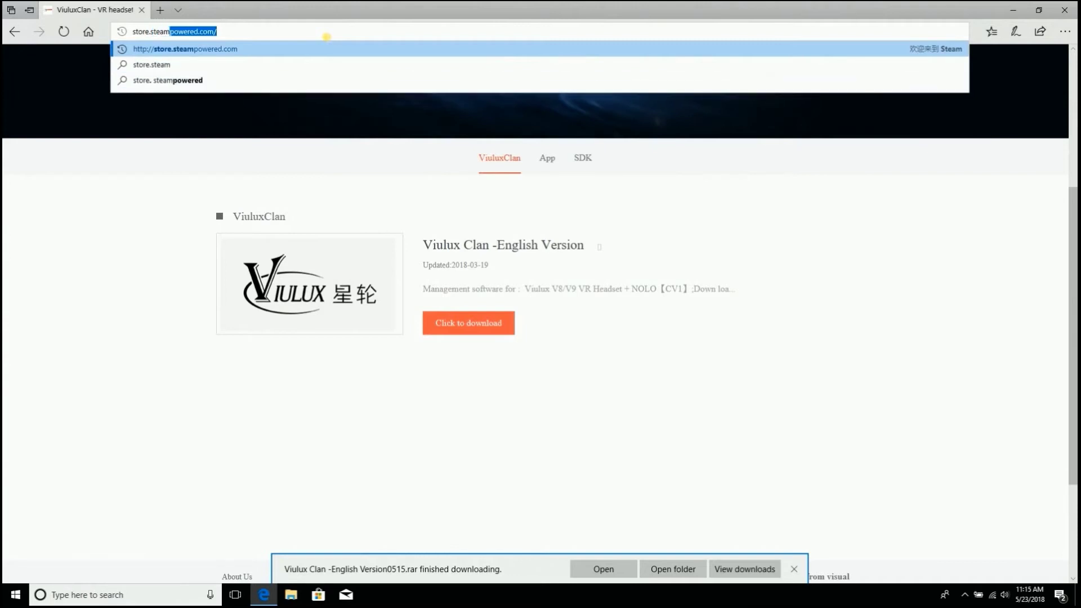
text(powere)
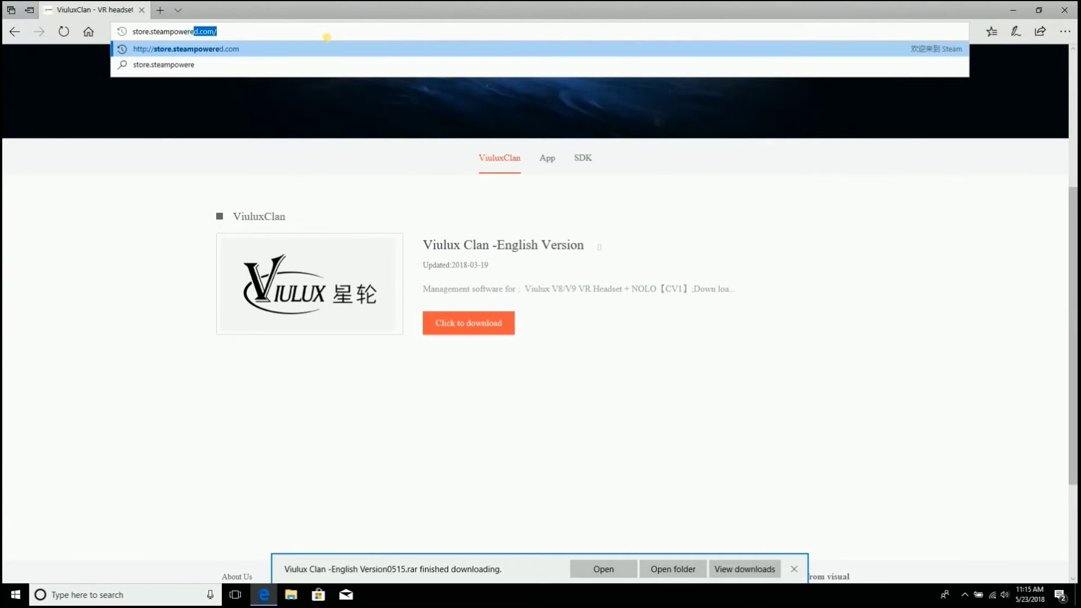
text(d.com)
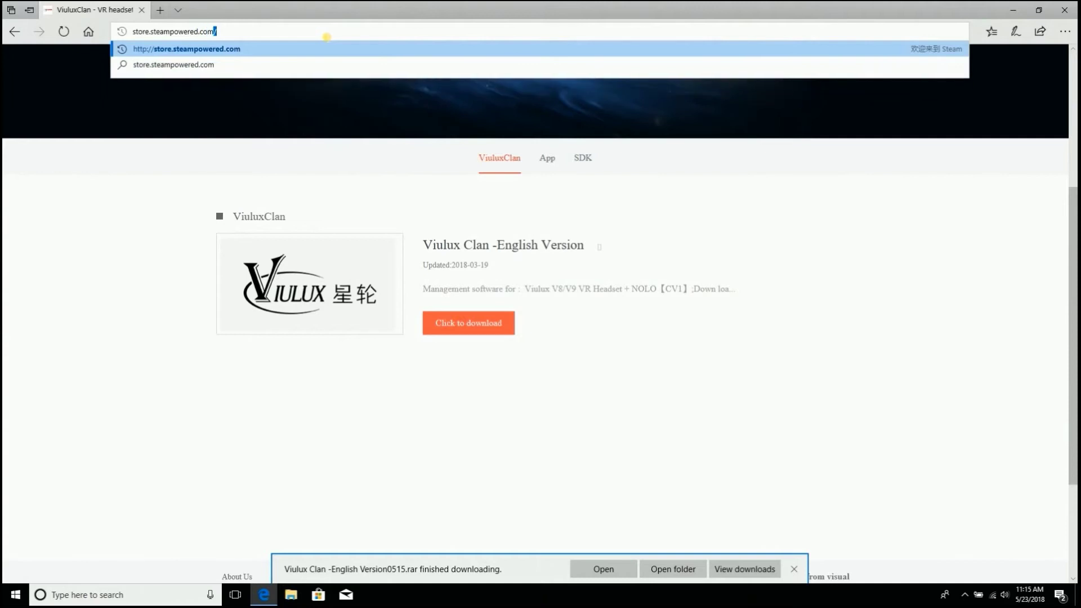
key(Return)
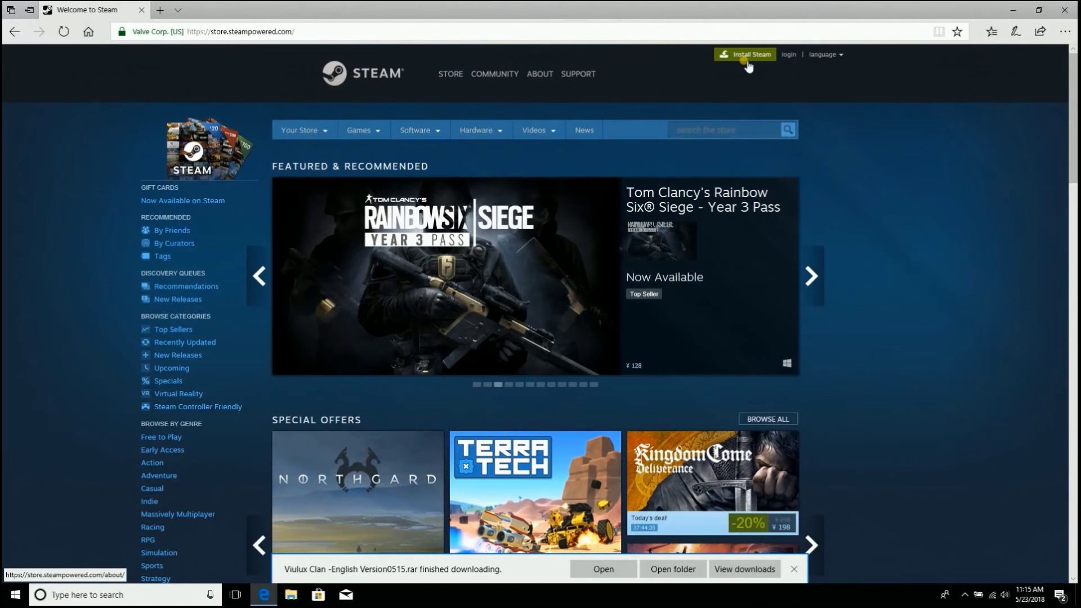
Download the Steam installer SteamSetup.exe from the store's install page, save it to the desktop, and minimize the browser.
click(748, 67)
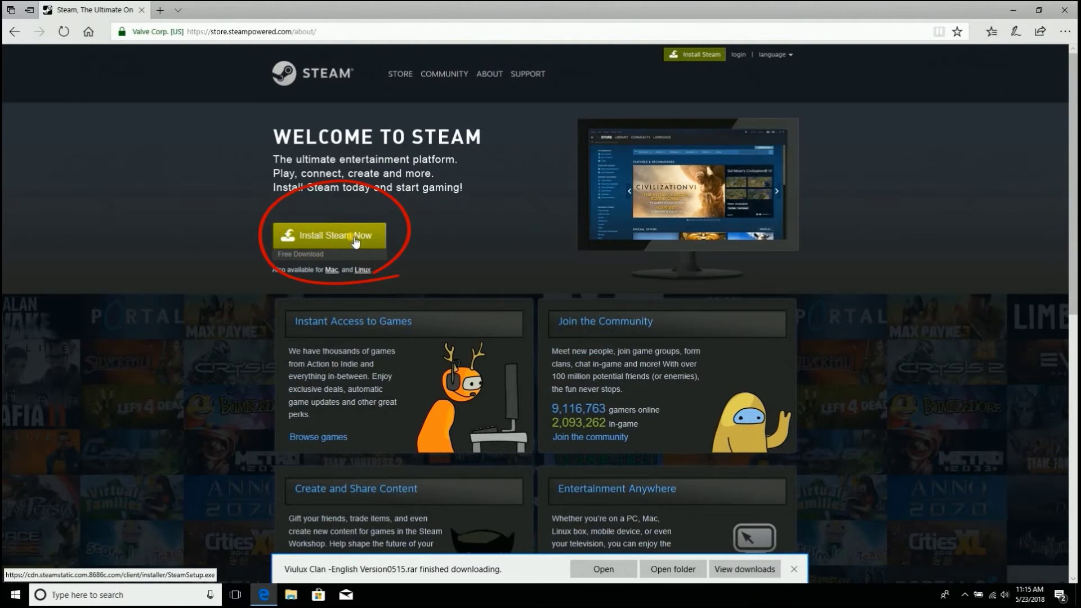
click(355, 241)
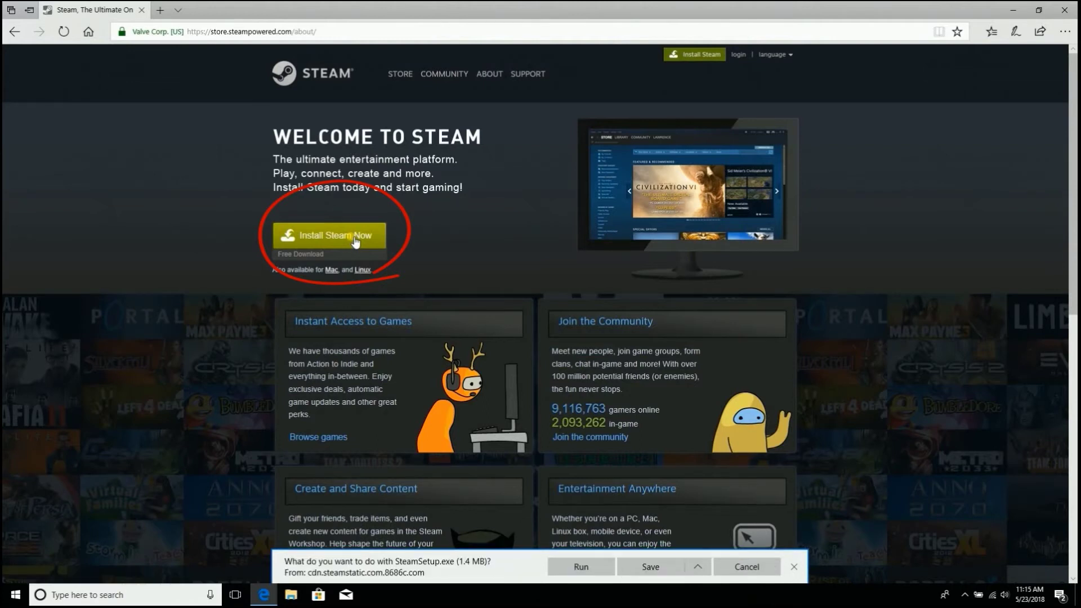
click(699, 566)
click(678, 548)
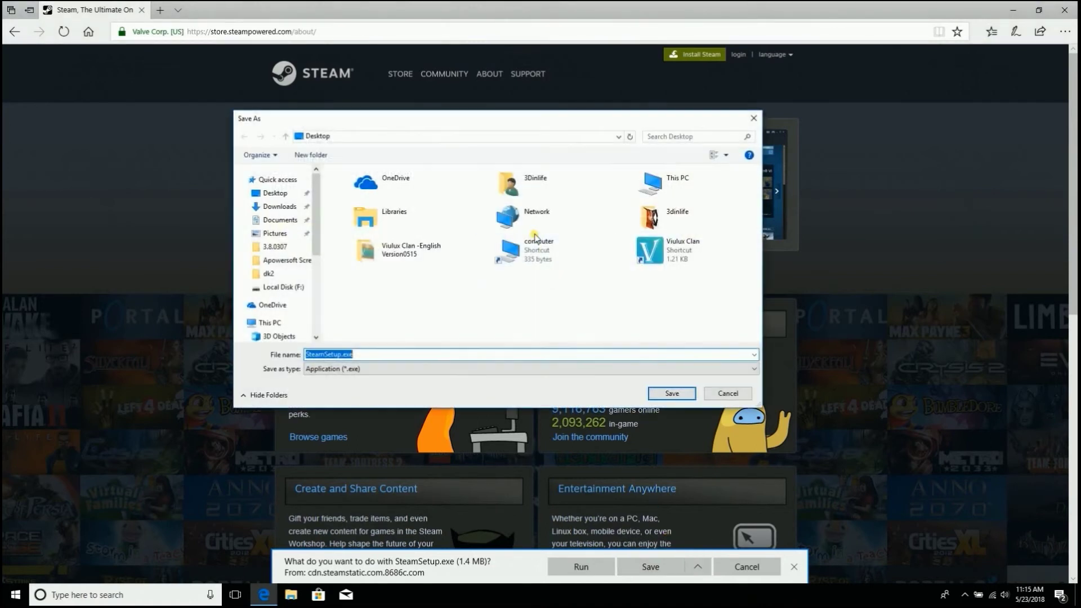
click(672, 394)
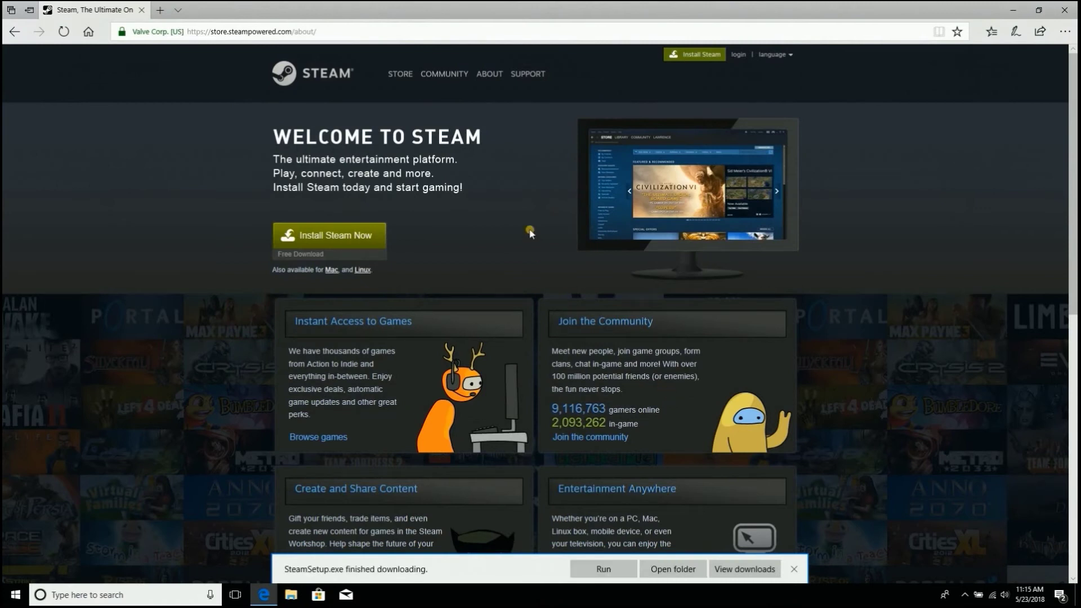
click(1011, 11)
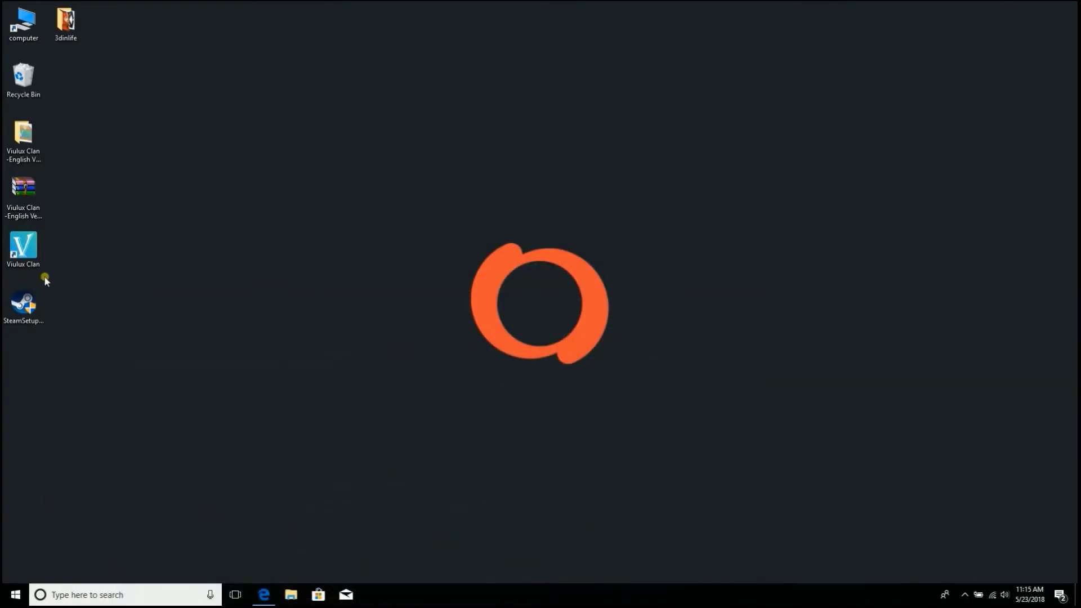
Run the Steam setup file from the desktop as administrator, accept the license agreement and keep English as the language.
click(32, 303)
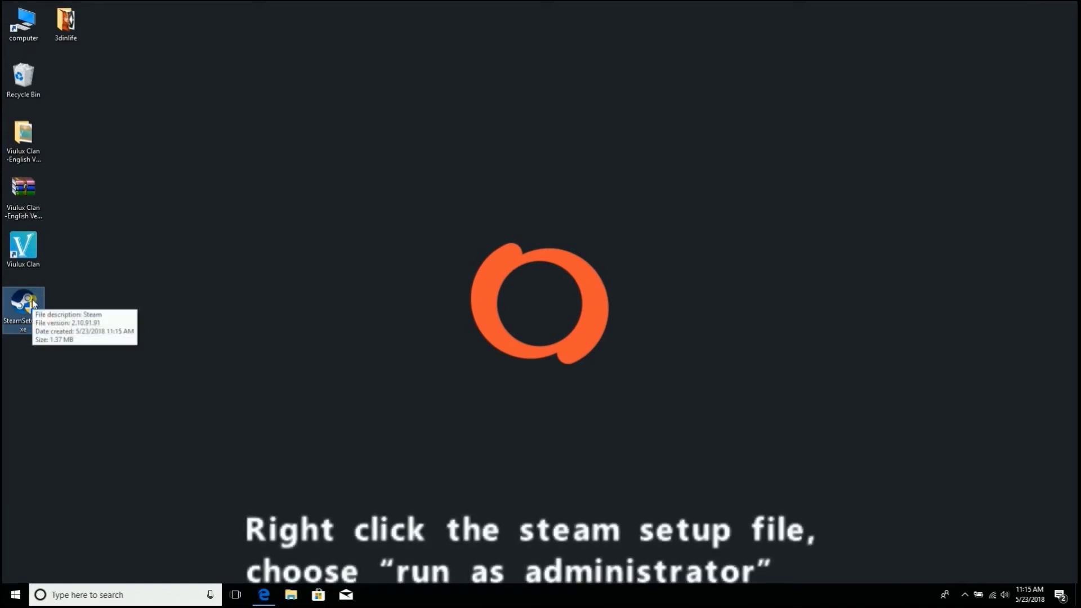
click(552, 293)
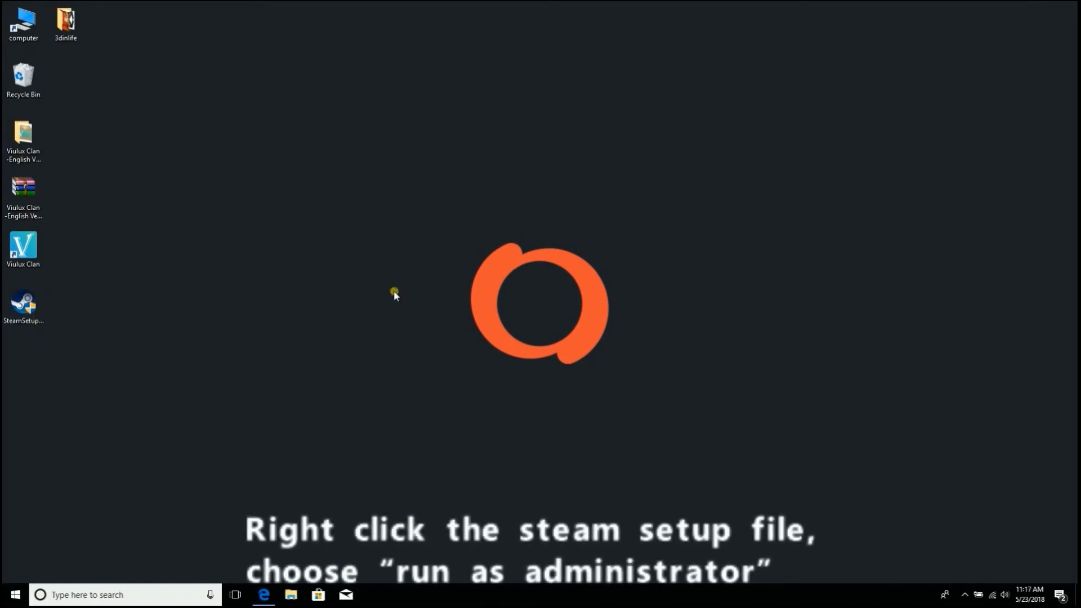
right_click(40, 303)
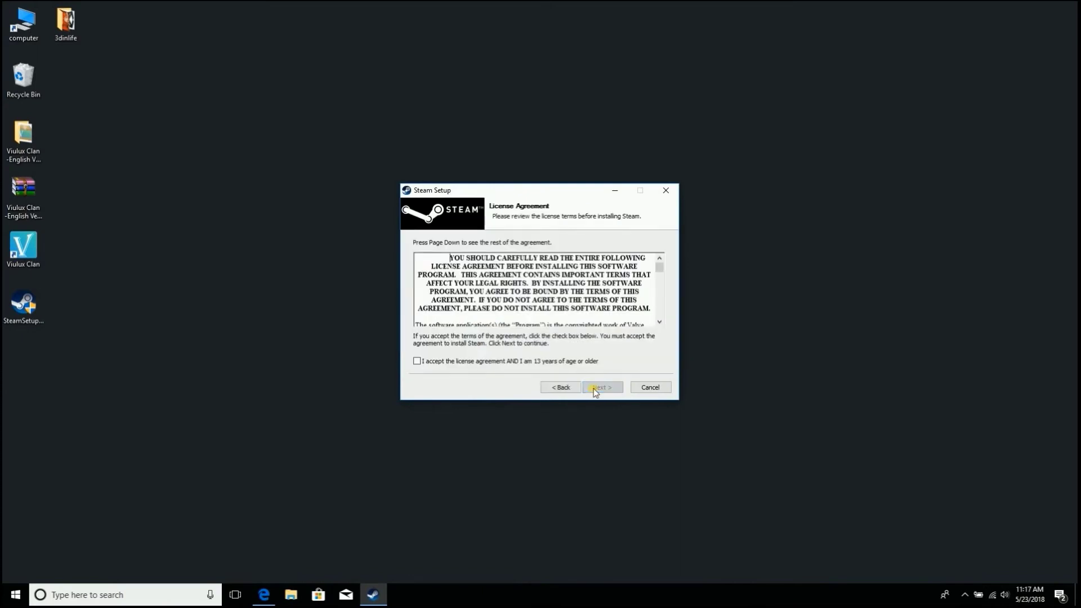
click(417, 361)
click(601, 388)
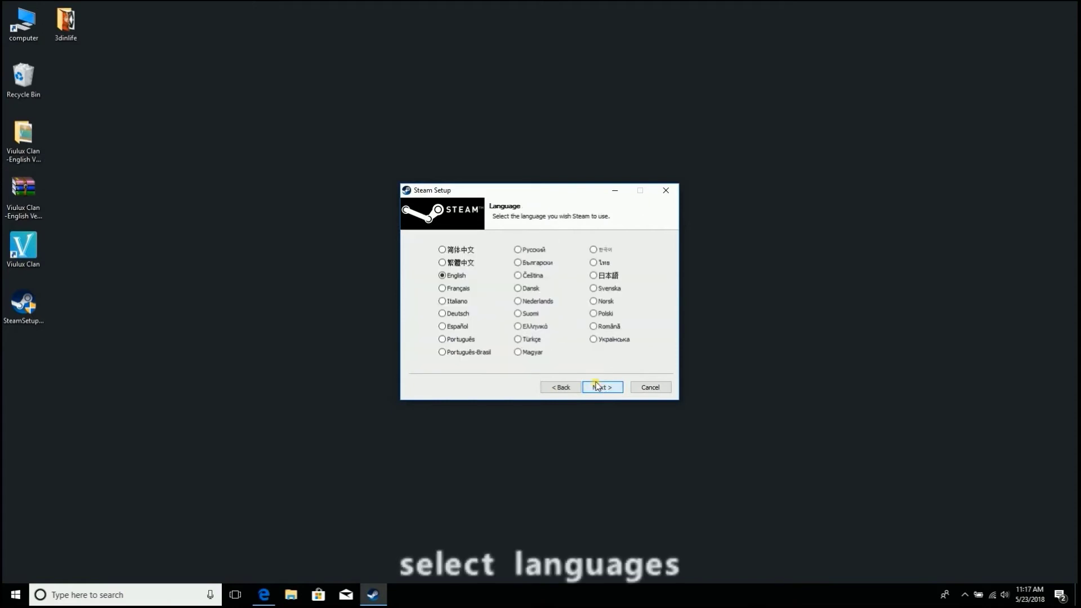
click(598, 388)
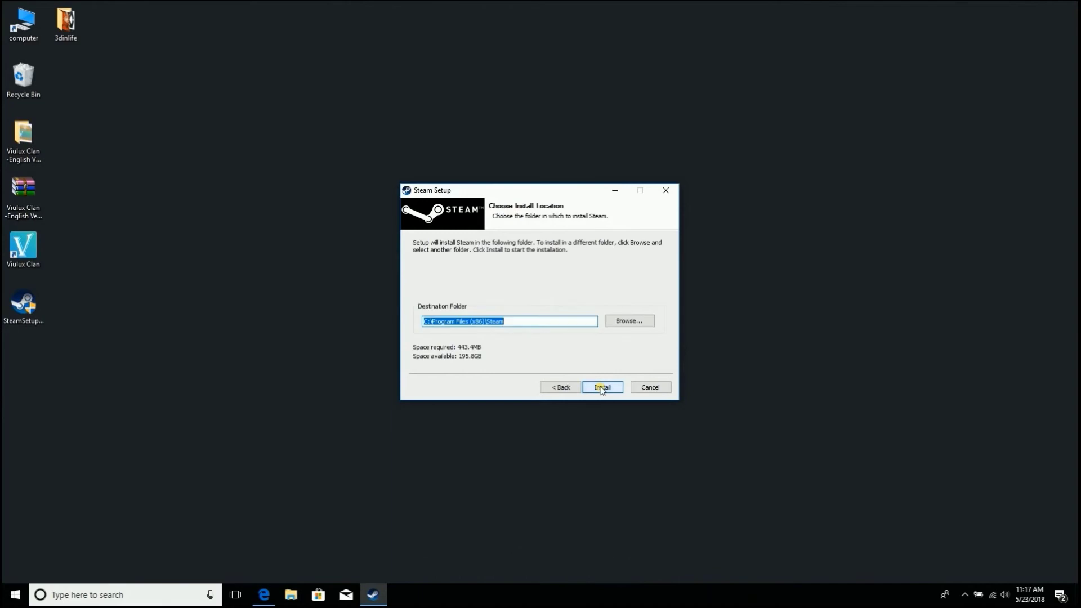
Choose the steam folder on Local Disk (F:) as the destination, install Steam, and finish setup with Run Steam enabled.
click(624, 319)
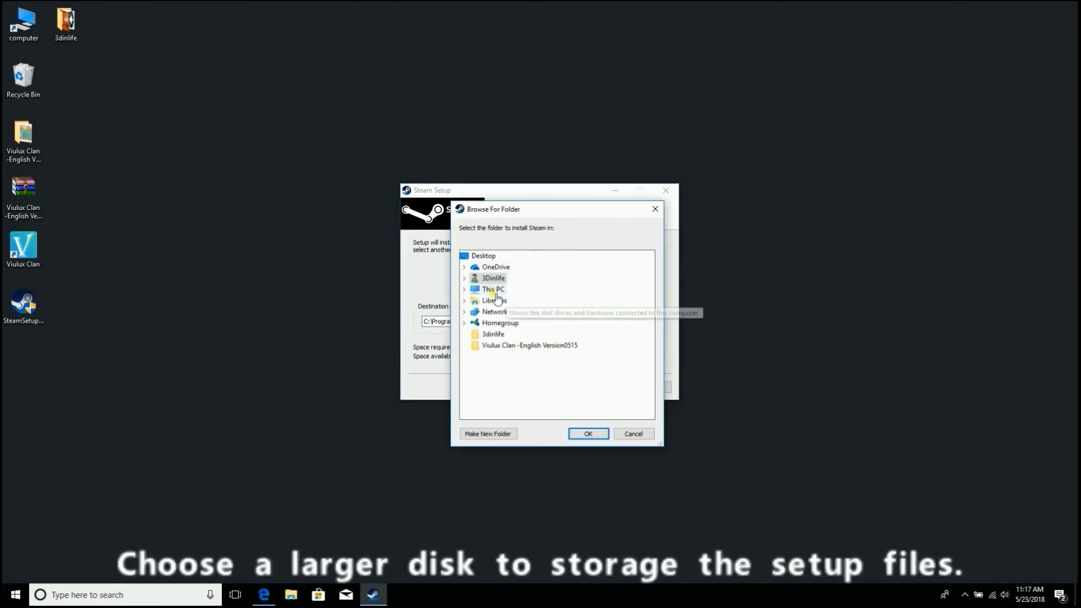
double_click(480, 291)
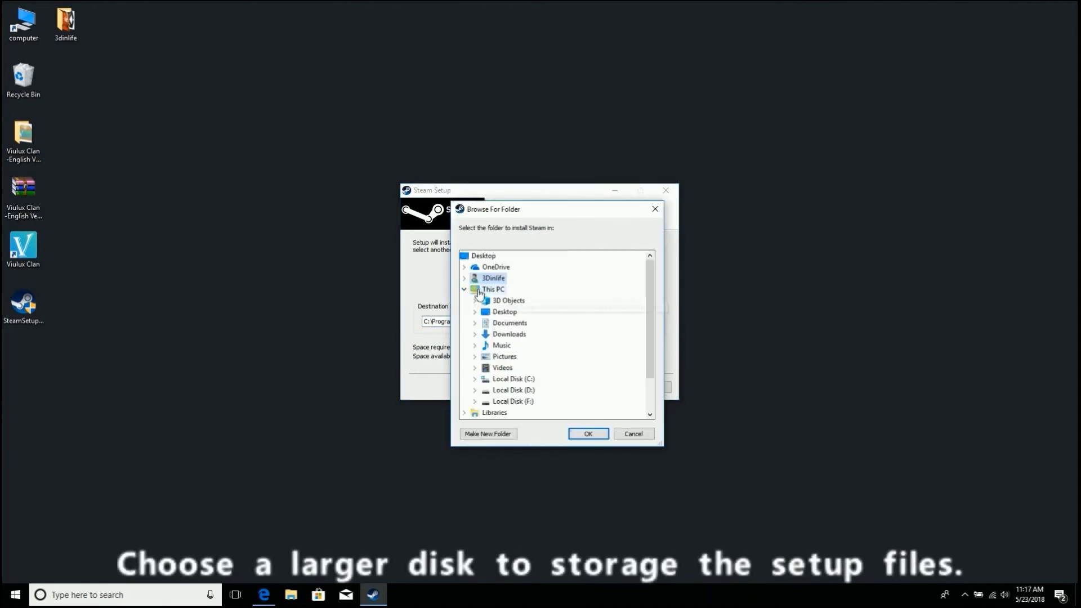
click(476, 390)
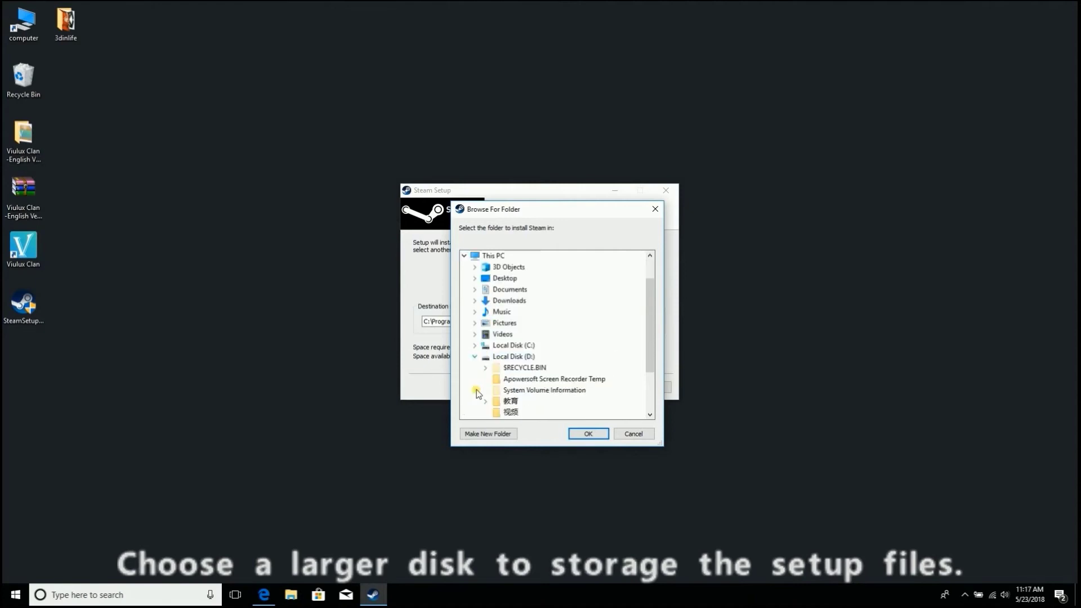
scroll(535, 352, down, 1)
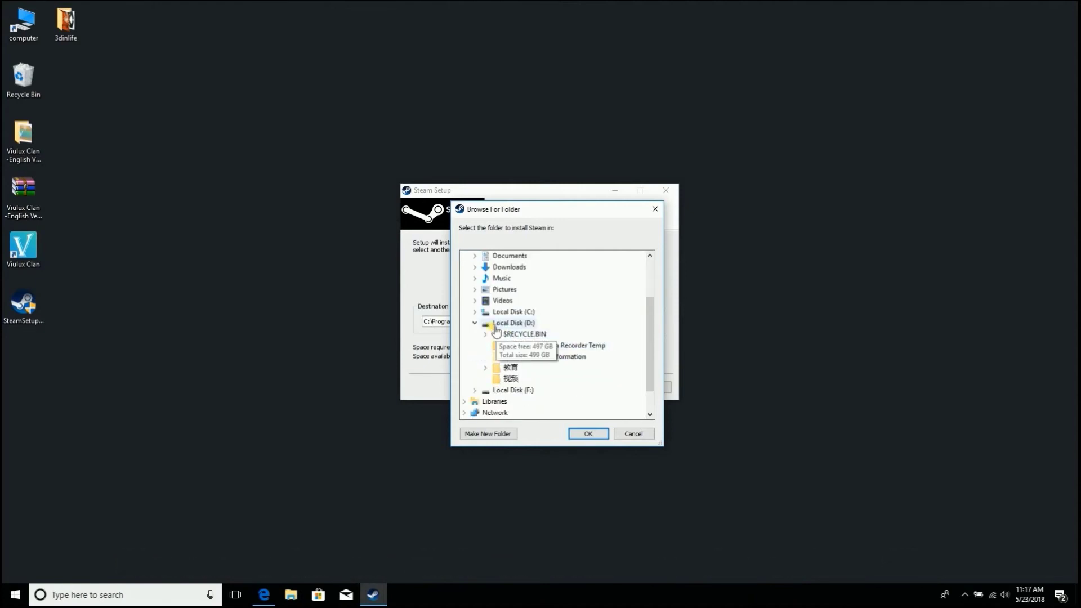
click(476, 391)
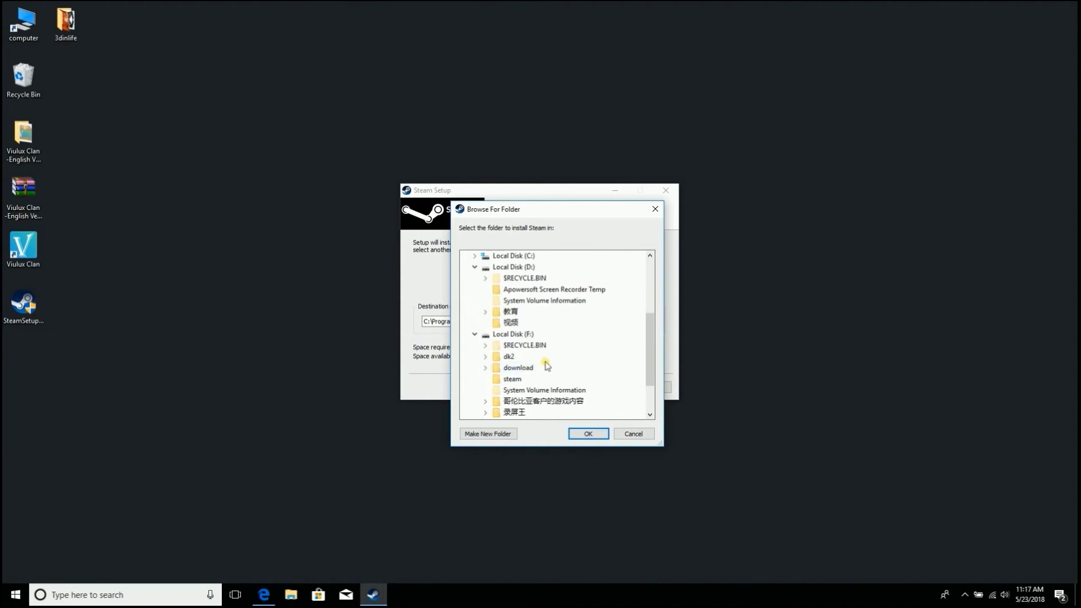
scroll(543, 365, down, 1)
click(517, 345)
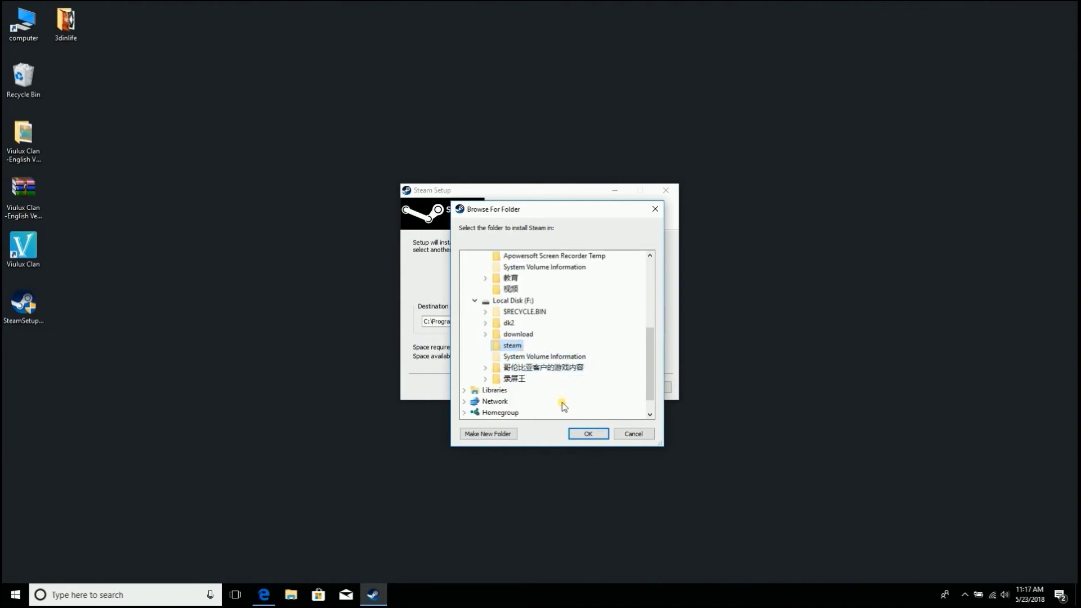
click(588, 433)
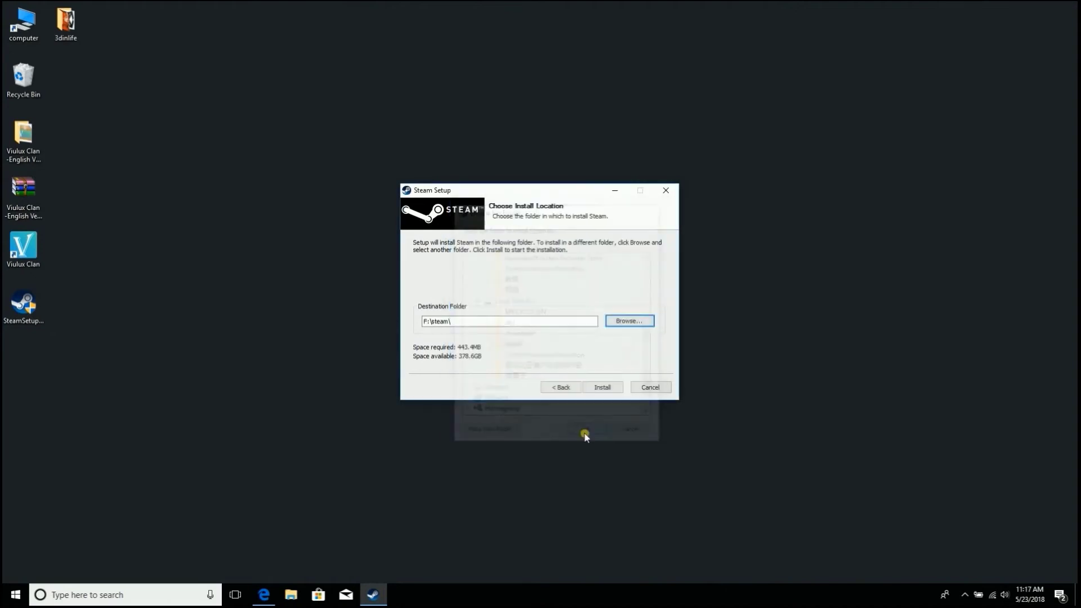
click(602, 388)
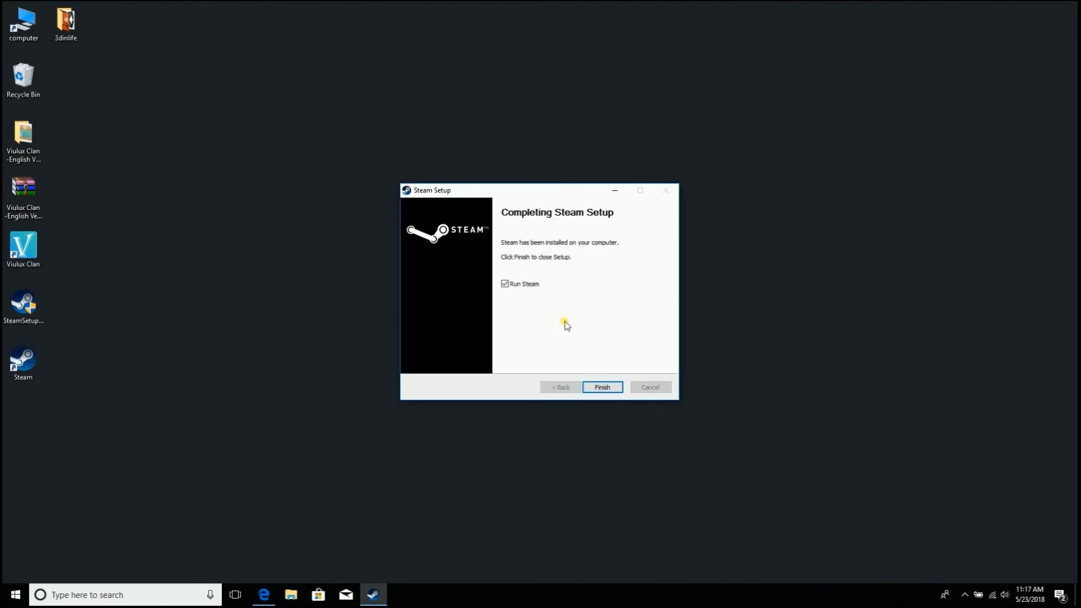
click(602, 387)
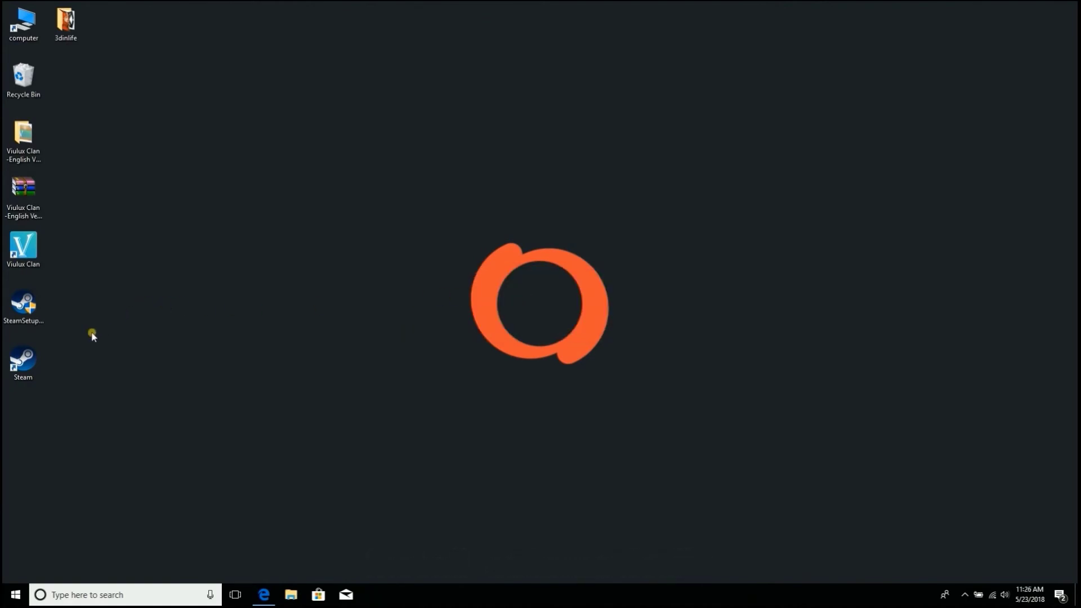
Launch Steam from its desktop shortcut and check the hidden system tray icons.
right_click(30, 359)
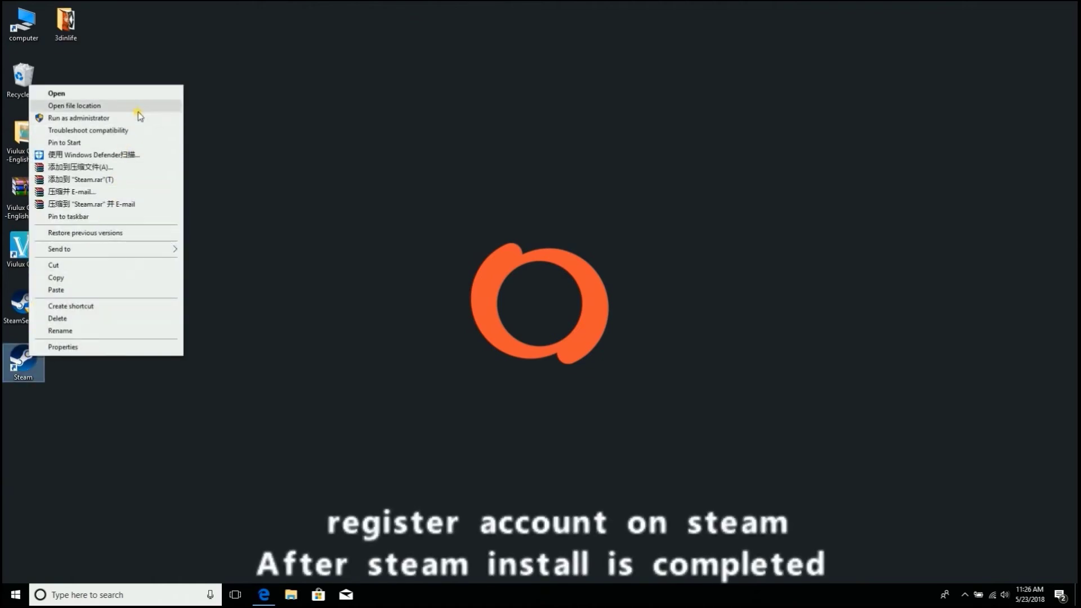
click(145, 93)
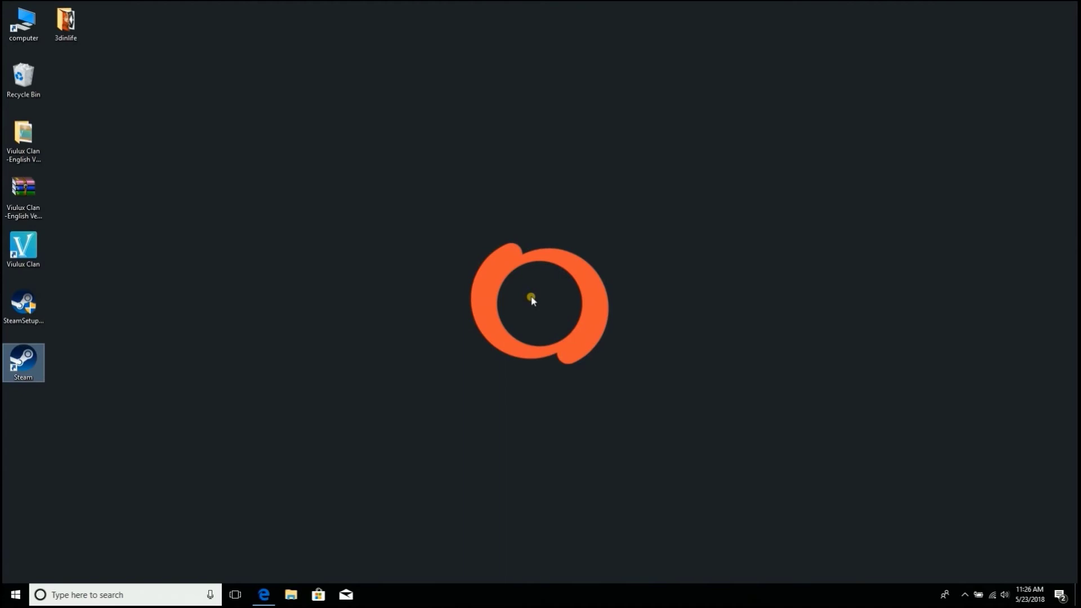
click(965, 595)
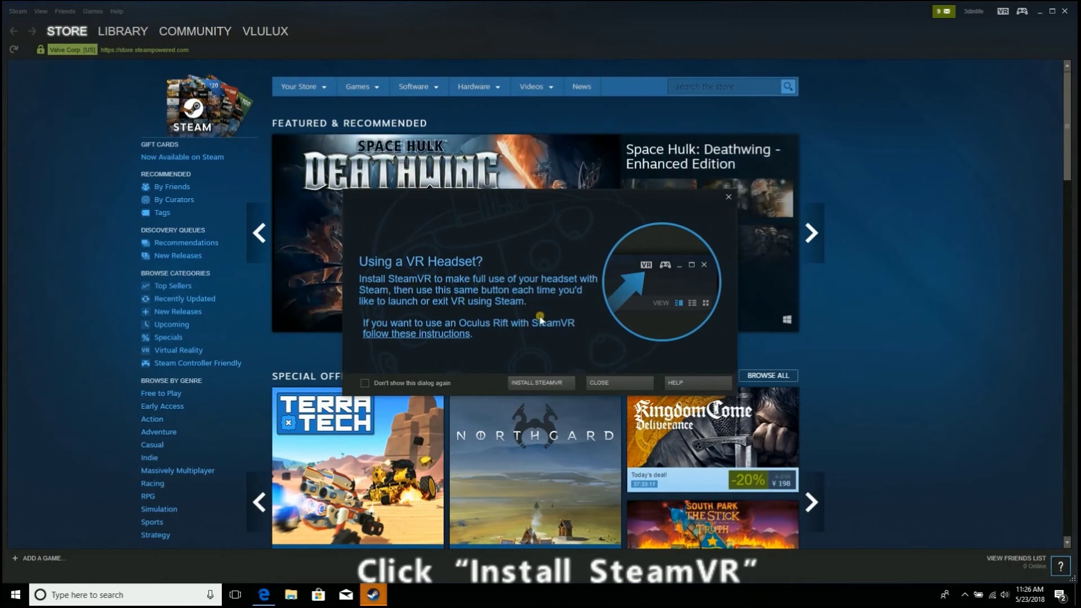
Install SteamVR from the VR headset prompt, open the download list, and run SteamVR once it is downloaded.
click(543, 388)
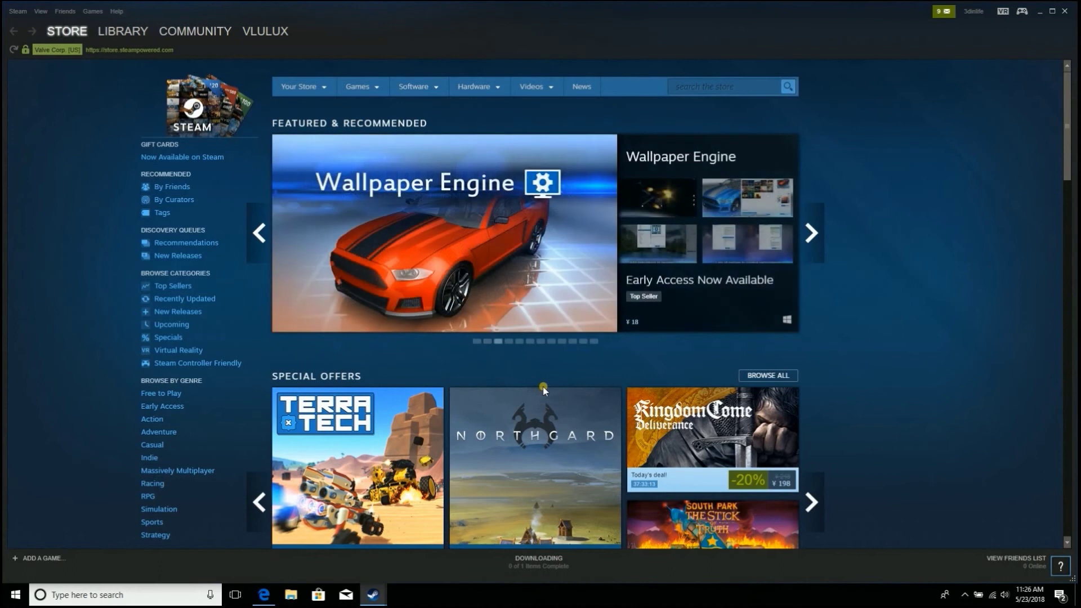
click(546, 567)
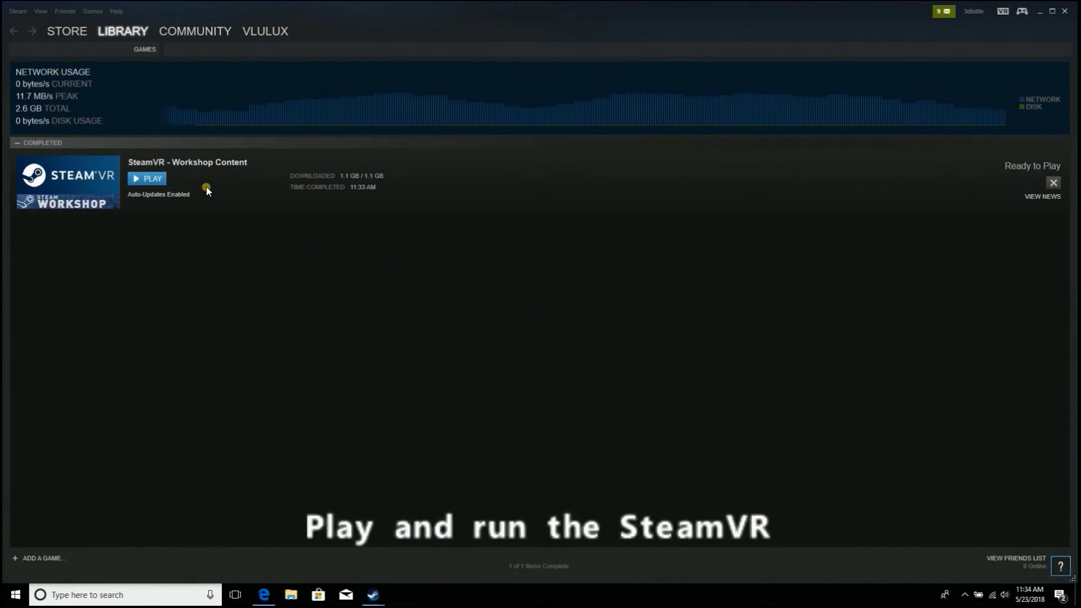
click(157, 181)
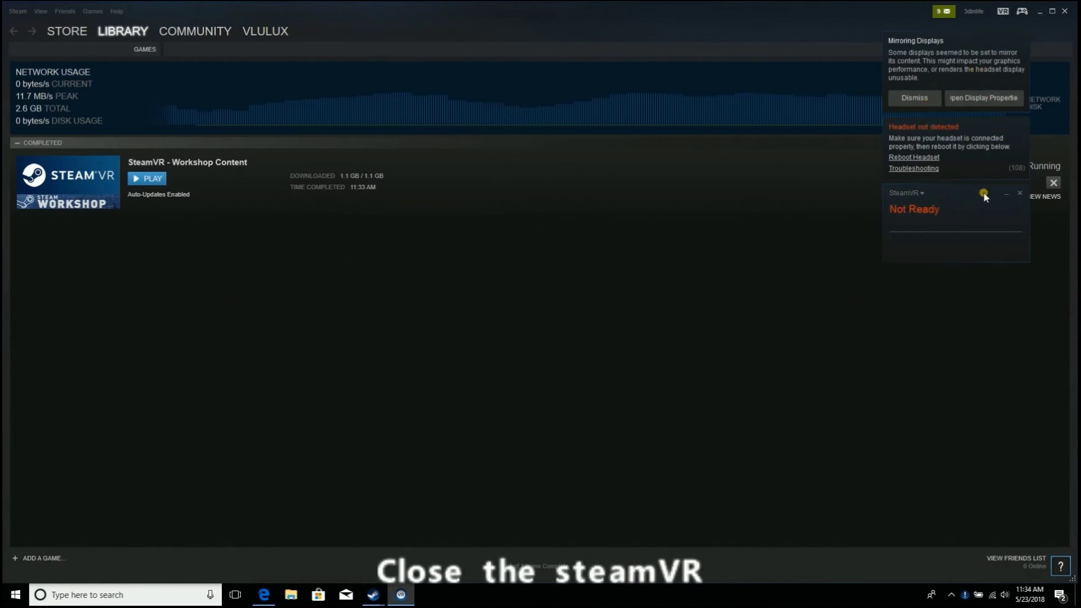
Close SteamVR, minimize the Steam library window, and close the Steam news window.
click(1022, 196)
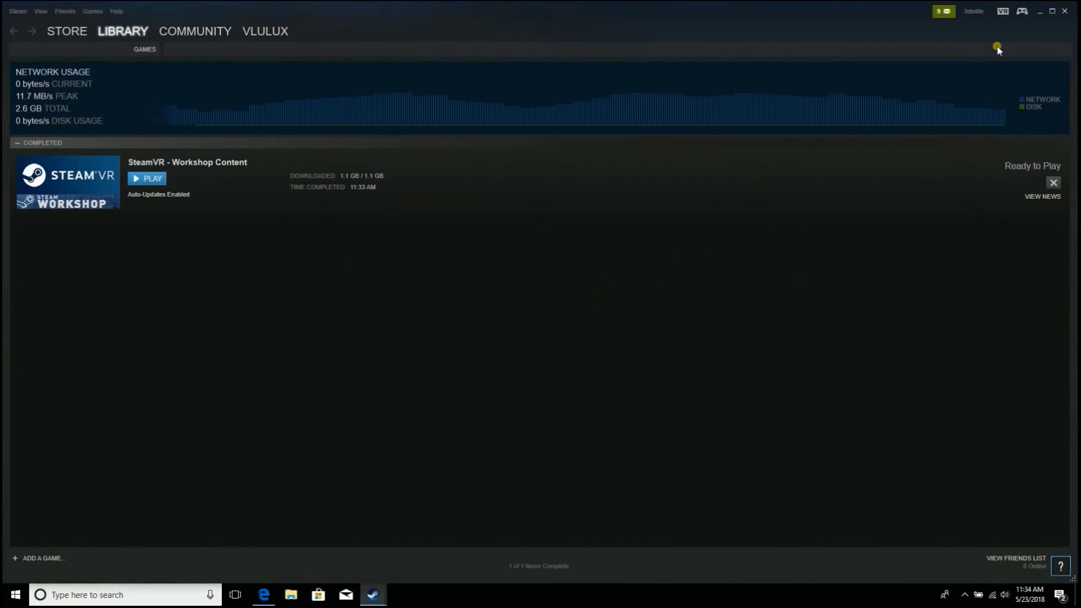
click(1039, 16)
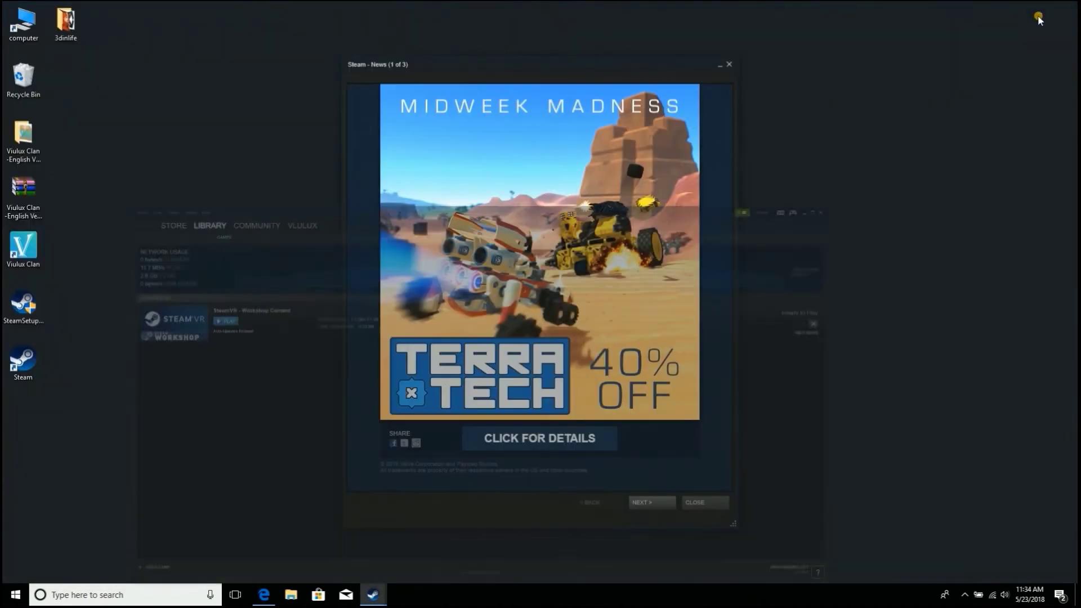
click(729, 67)
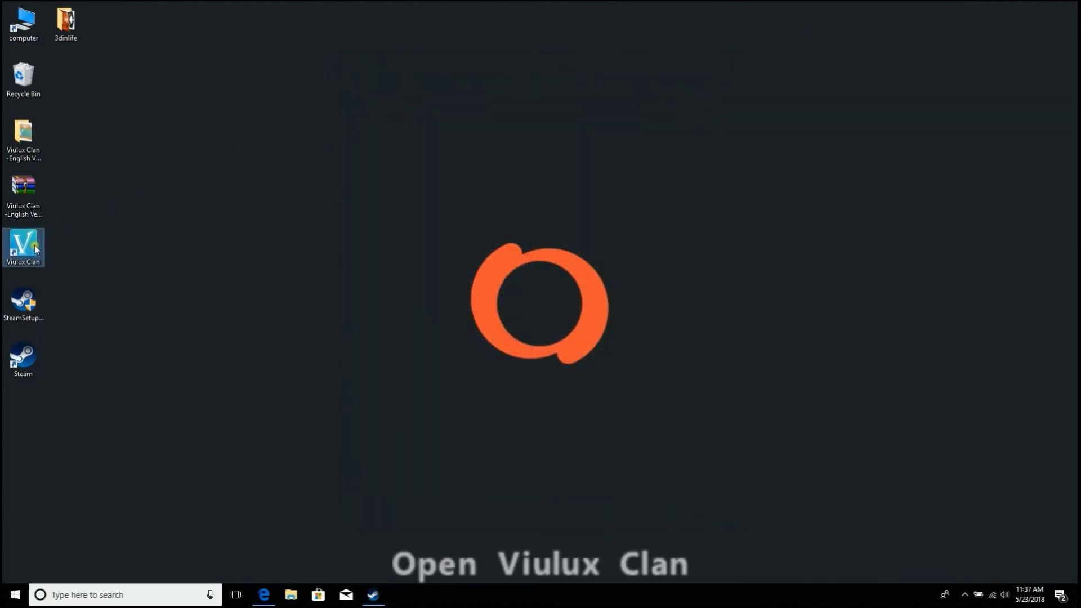
Open Viulux Clan from the desktop and register the SteamVR driver in its settings.
double_click(35, 252)
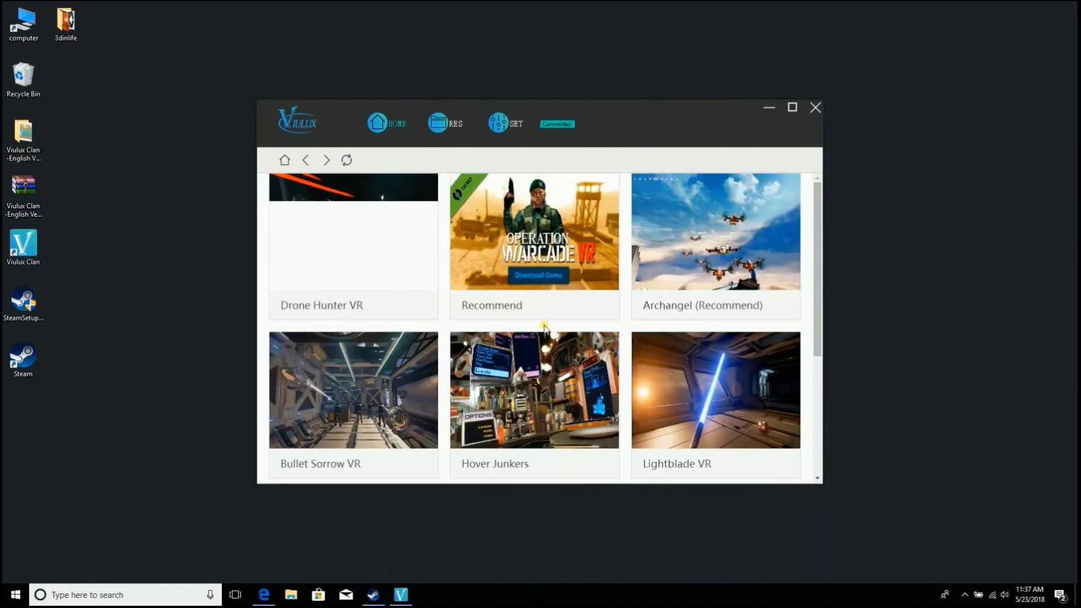
click(506, 135)
click(575, 376)
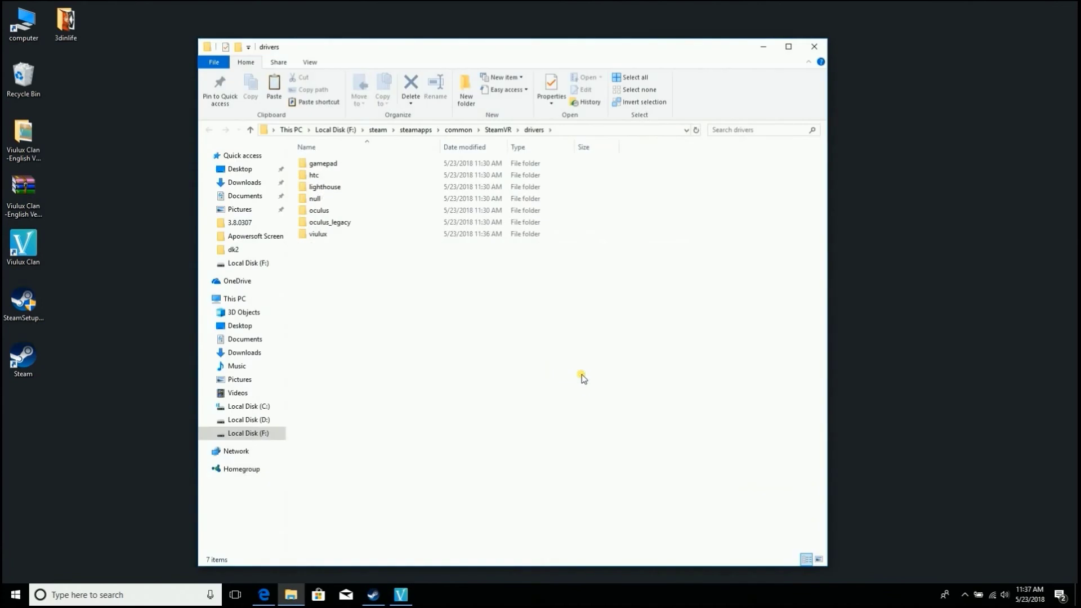
Select the viulux folder in the SteamVR drivers folder, close that window, and exit Viulux Clan.
click(577, 234)
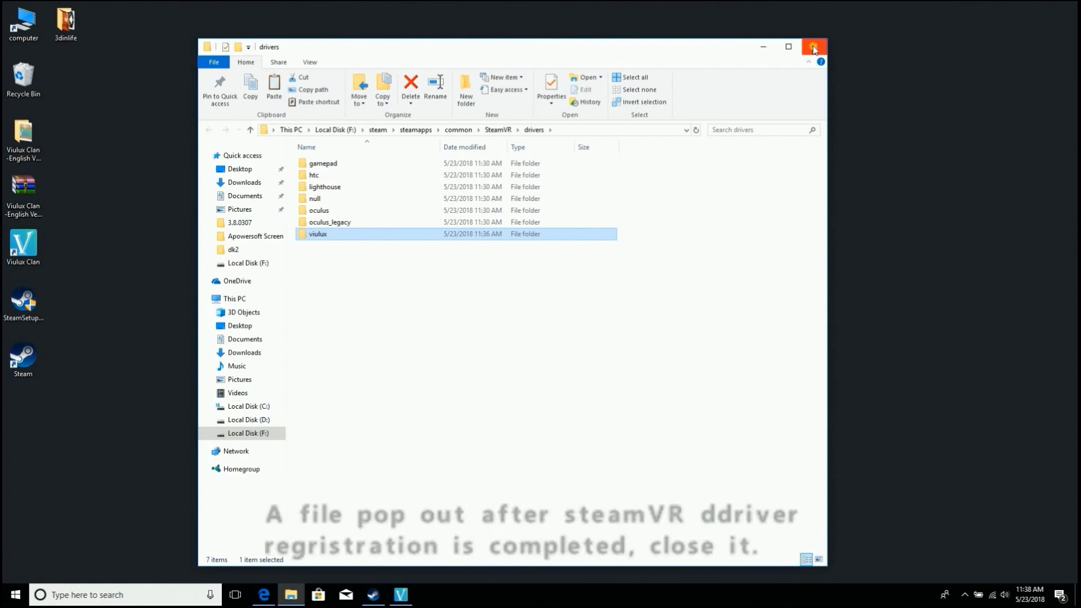
click(813, 49)
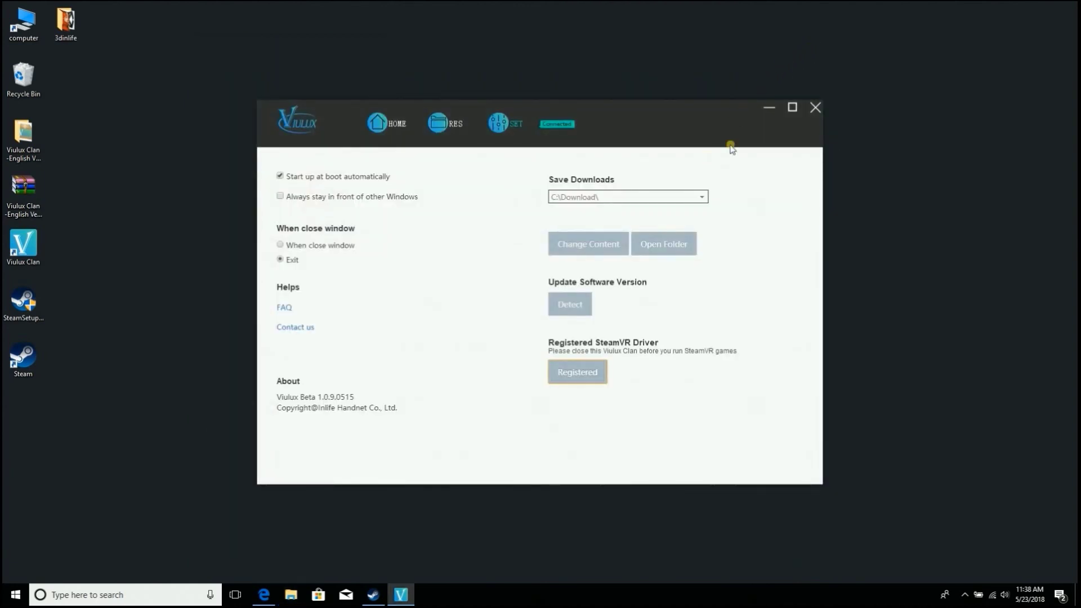
click(815, 108)
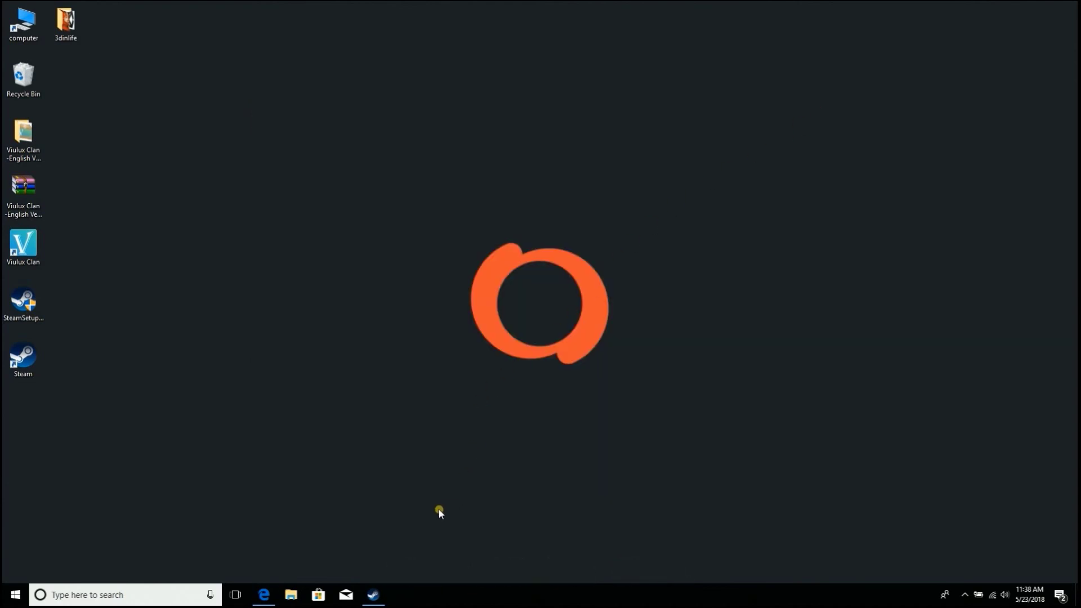
Restore the minimized Steam window and start SteamVR.
mouse_move(375, 592)
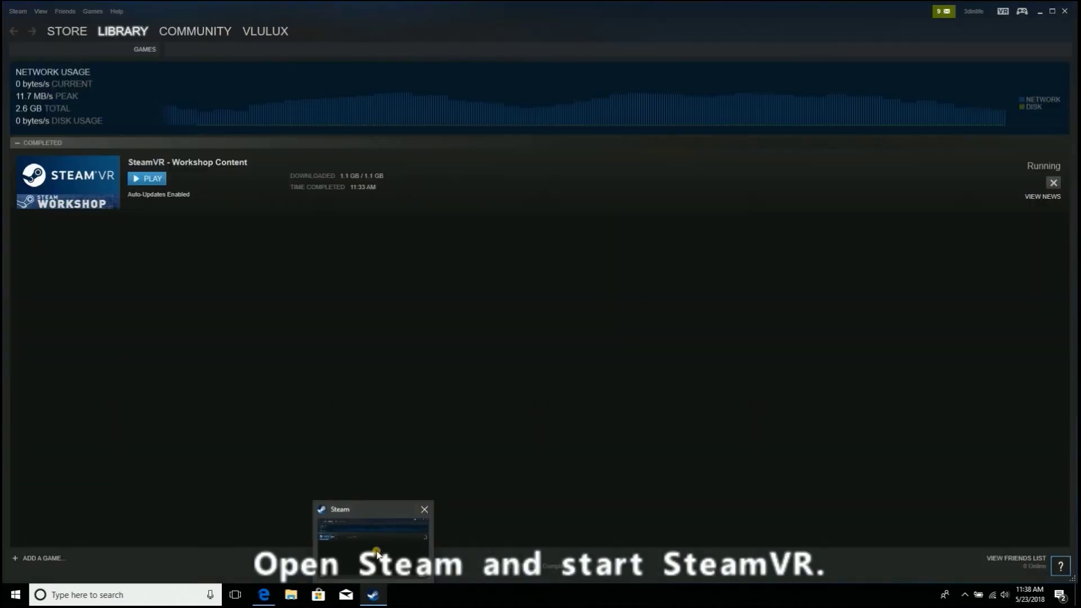
click(377, 555)
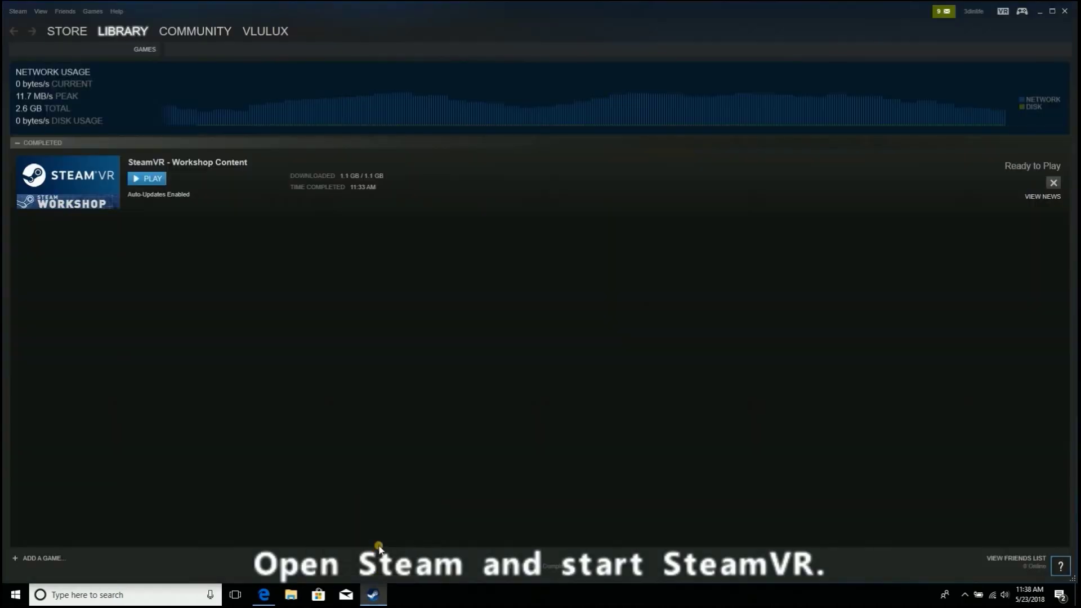
click(1002, 17)
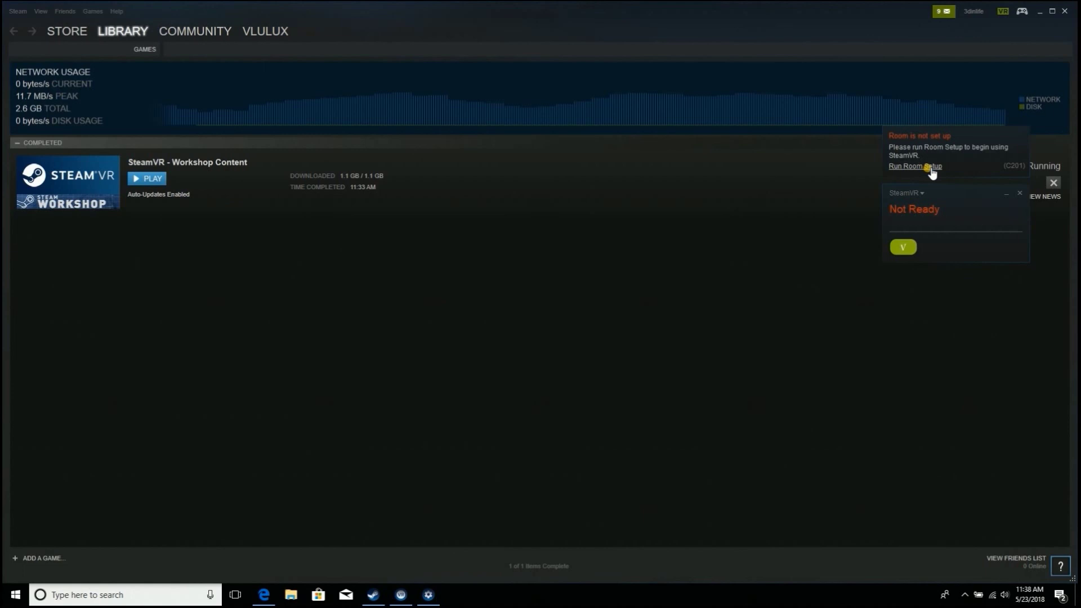
Run Room Setup for Standing Only, accept the headset tracking, and calibrate the center of the space.
click(929, 167)
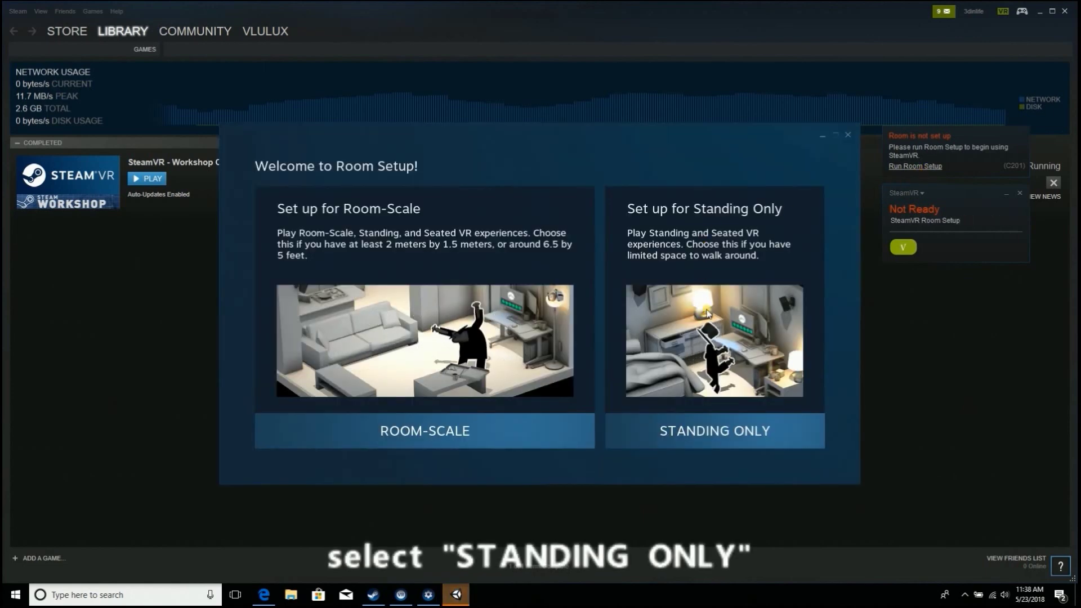
click(700, 442)
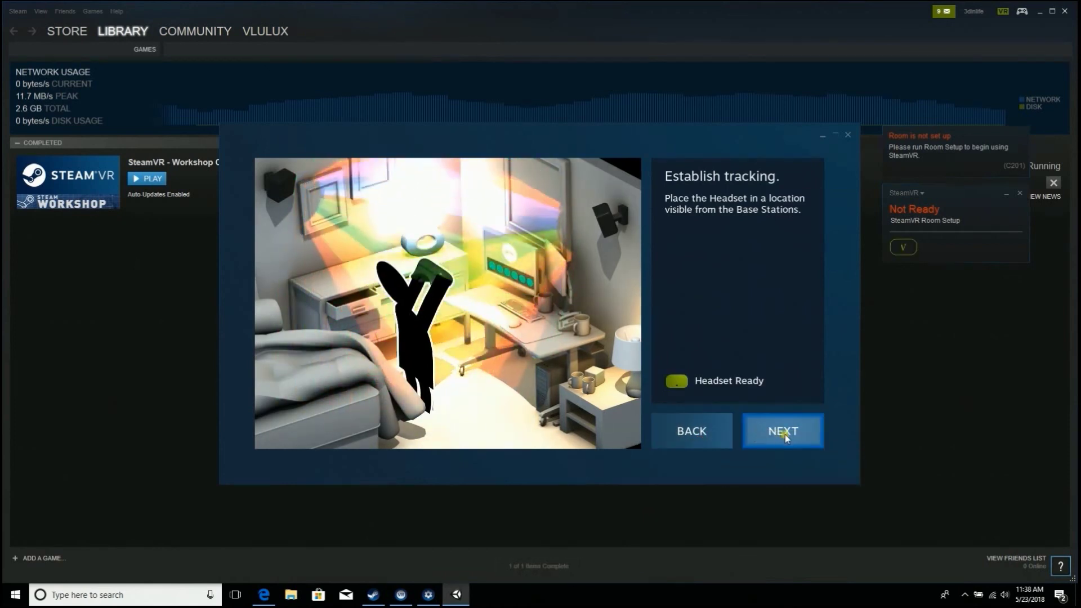
click(785, 438)
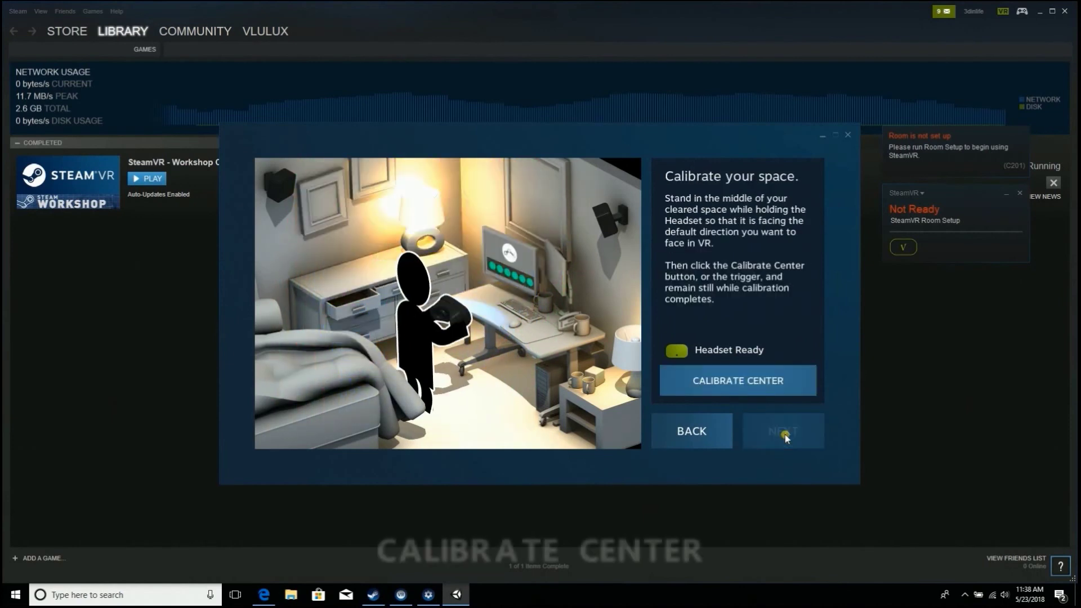
click(754, 386)
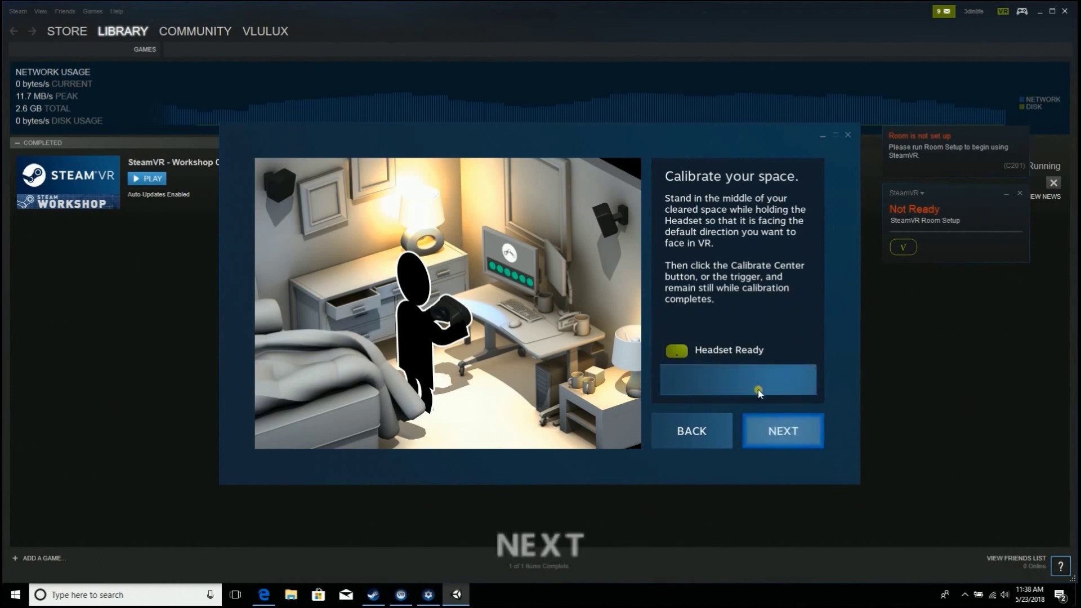
click(783, 432)
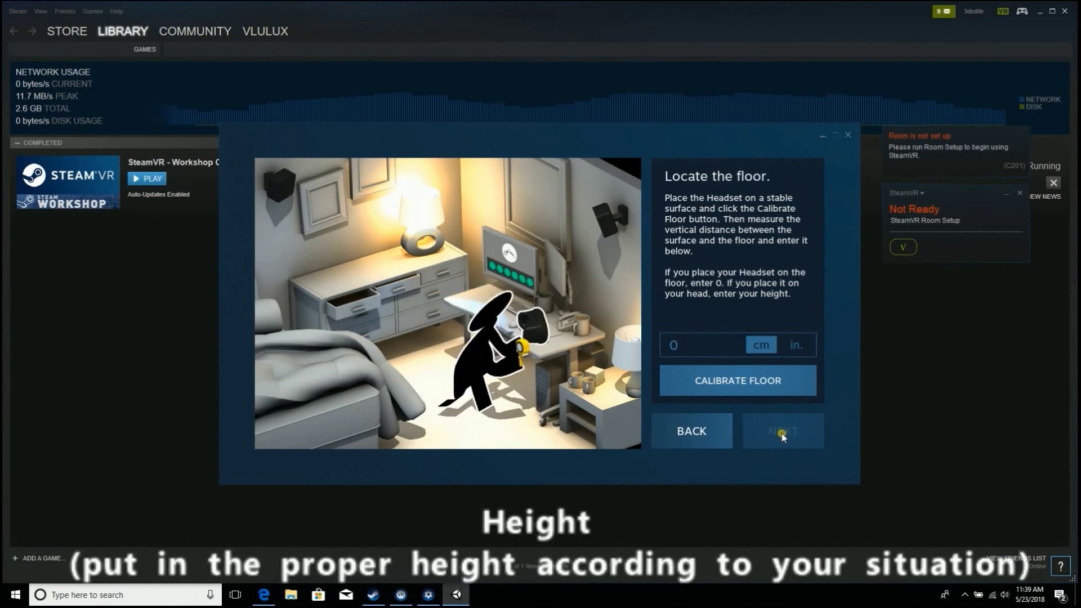
Calibrate the floor with the headset height left at 0 cm.
click(758, 387)
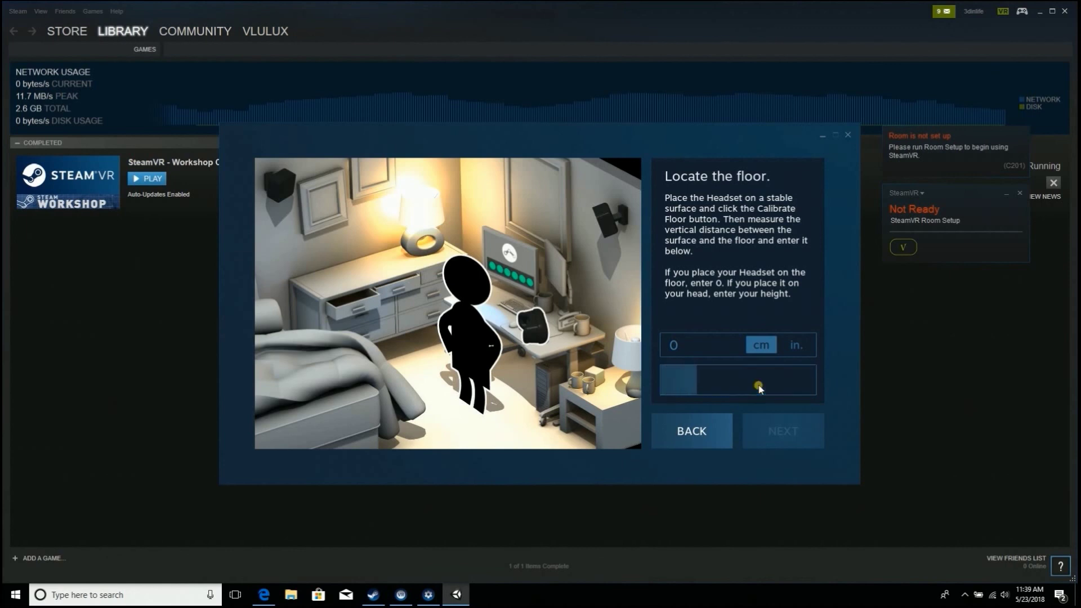